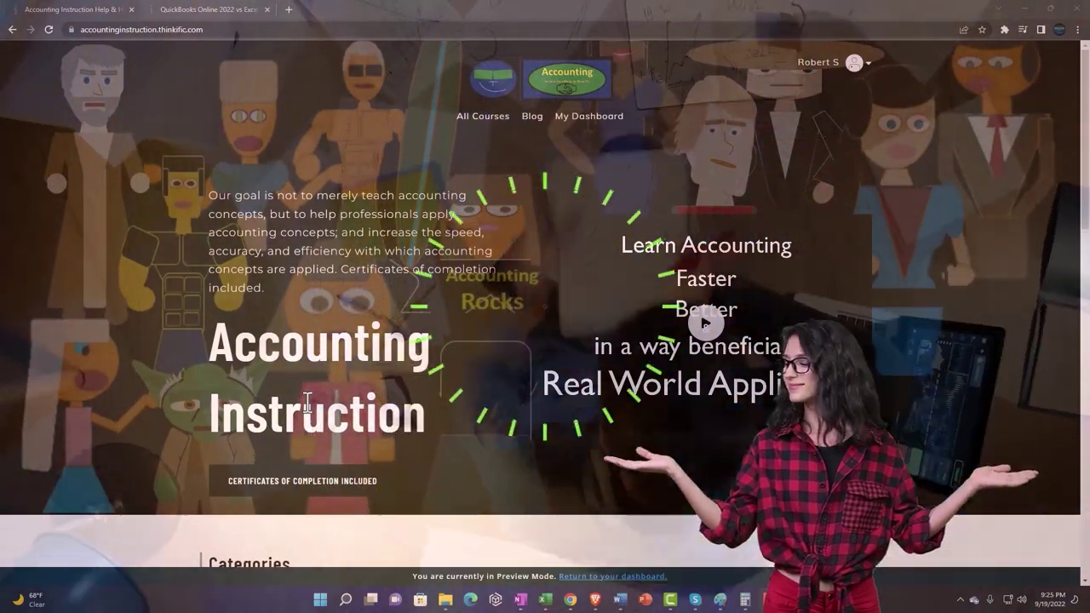
Switch to the QuickBooks Online versus Excel course tab and expand the OneNote - Getting Started 2022 lessons
scroll(149, 465, down, 7)
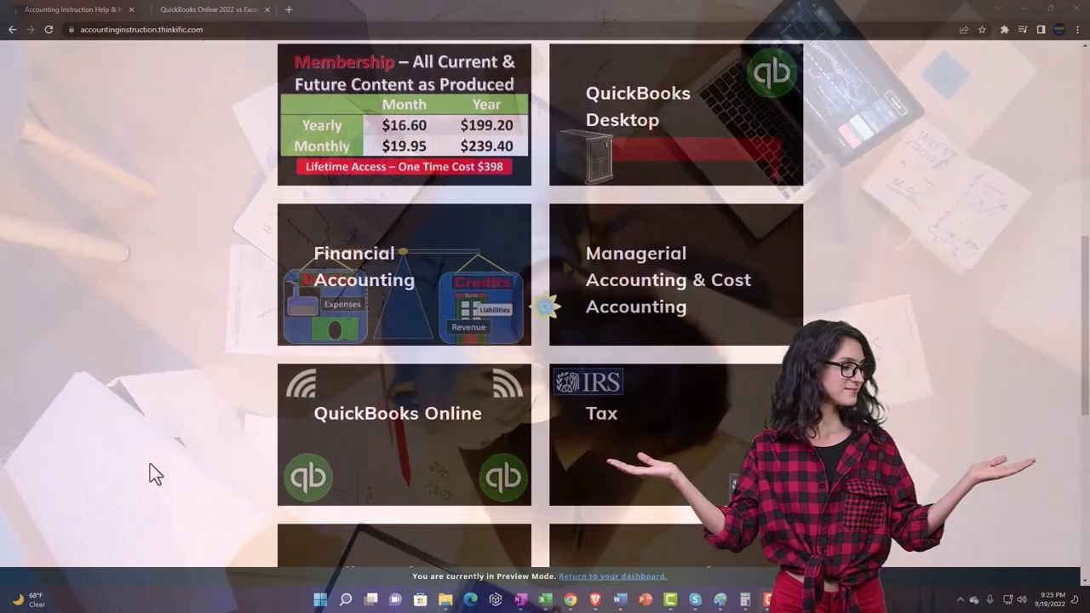
scroll(150, 464, down, 5)
scroll(150, 465, down, 1)
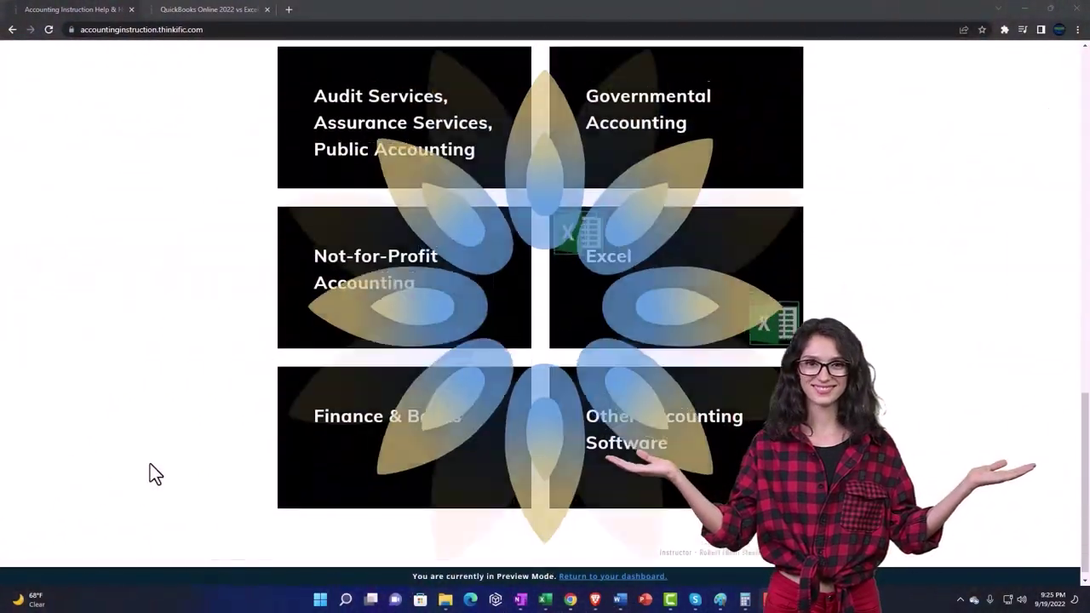
click(196, 12)
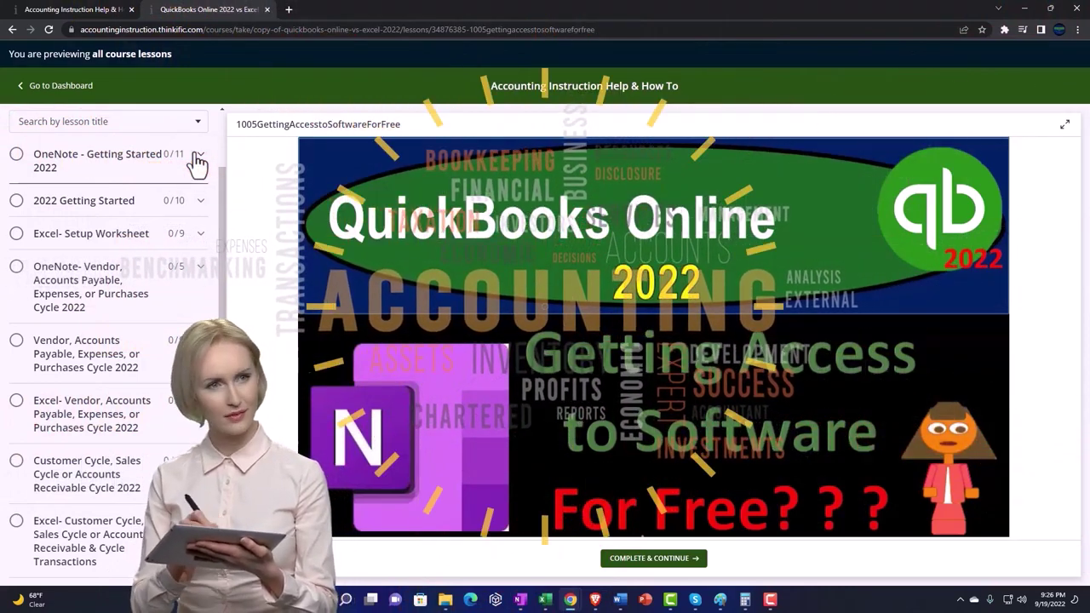
click(196, 160)
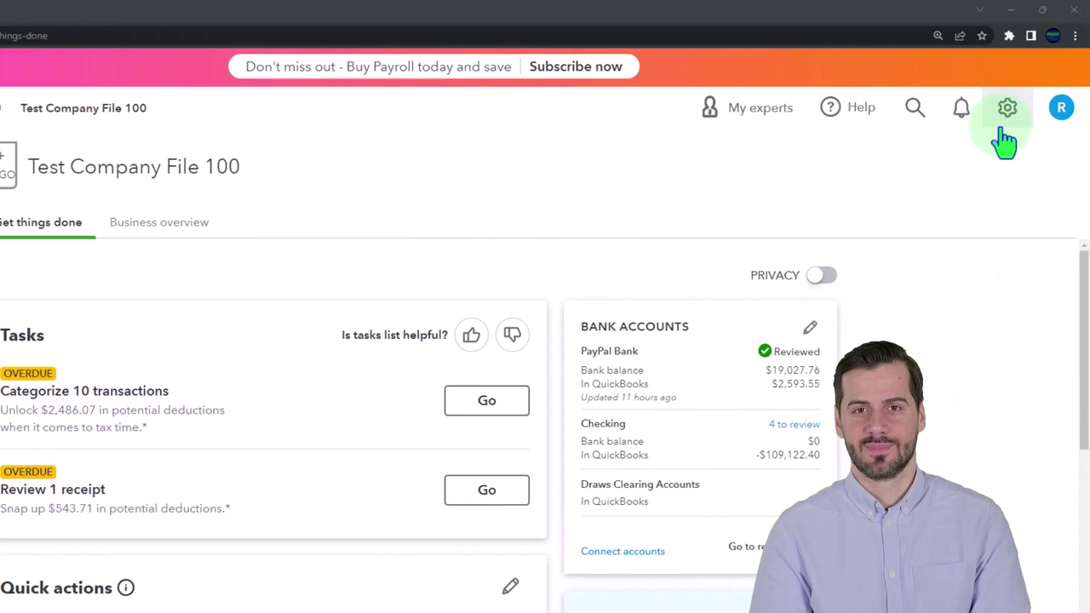
Duplicate the QuickBooks company tab twice to get three tabs, and go to Reports
click(1007, 111)
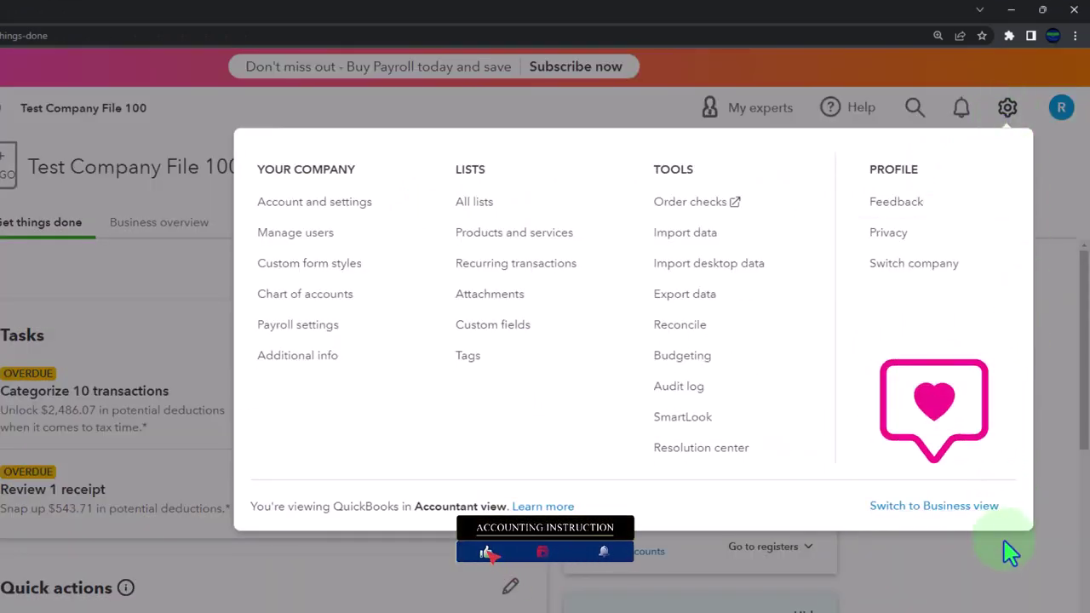
click(1008, 552)
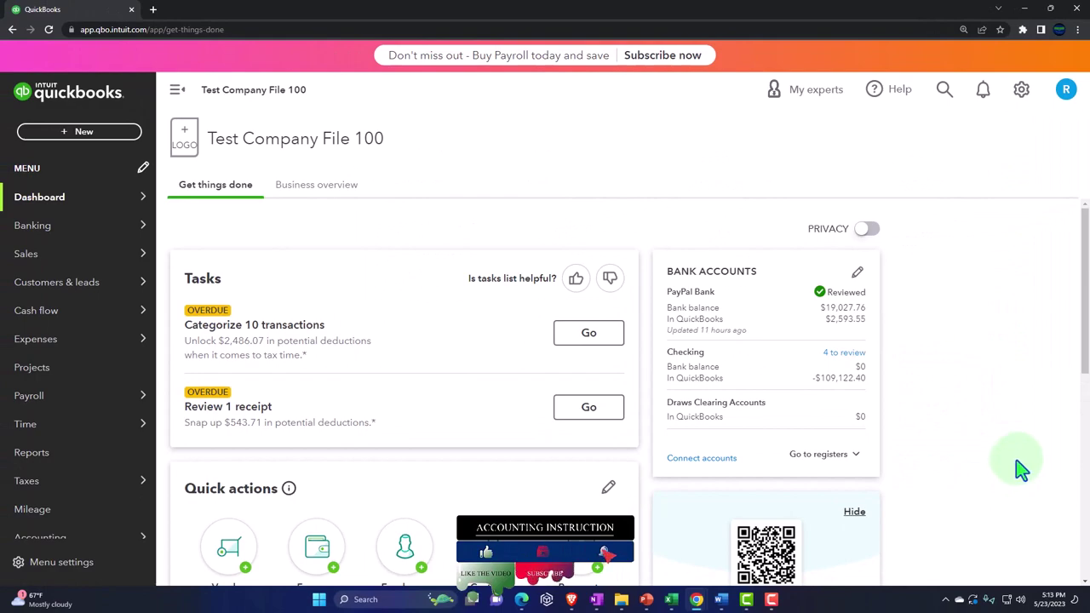
right_click(91, 13)
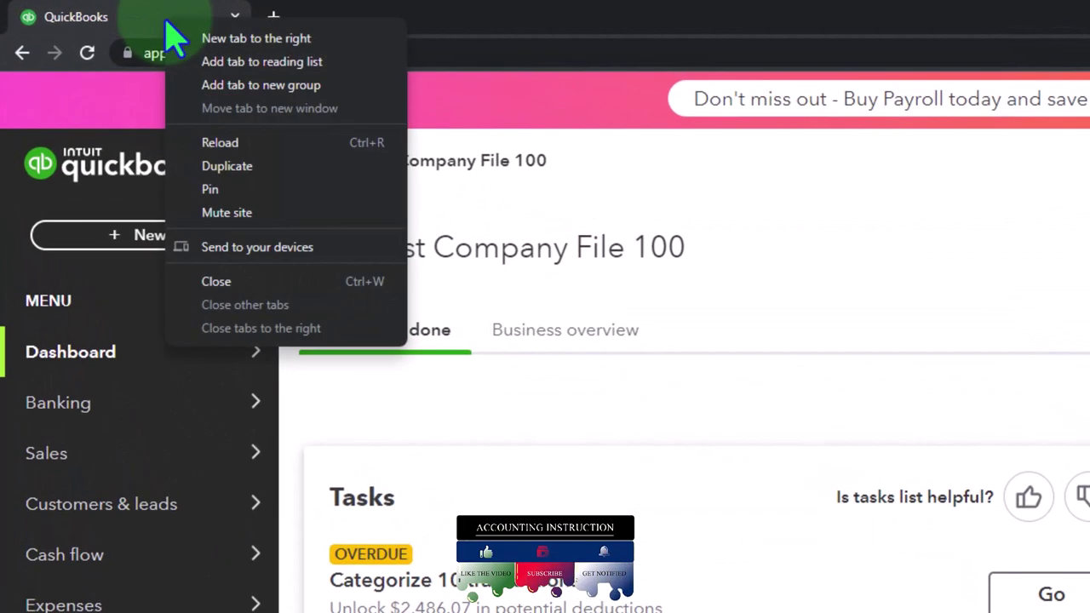
click(270, 170)
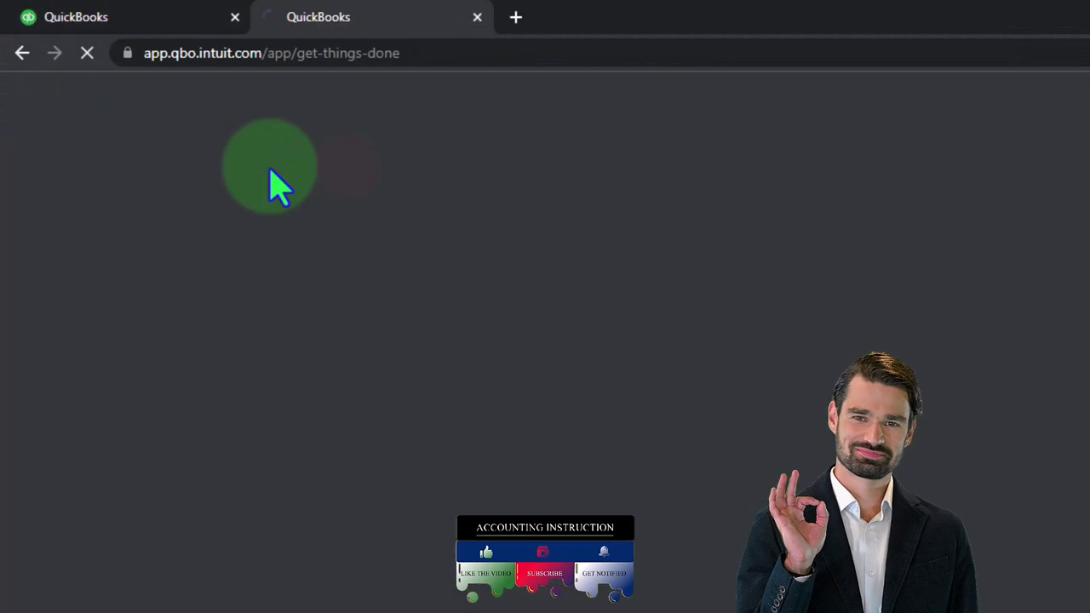
right_click(355, 20)
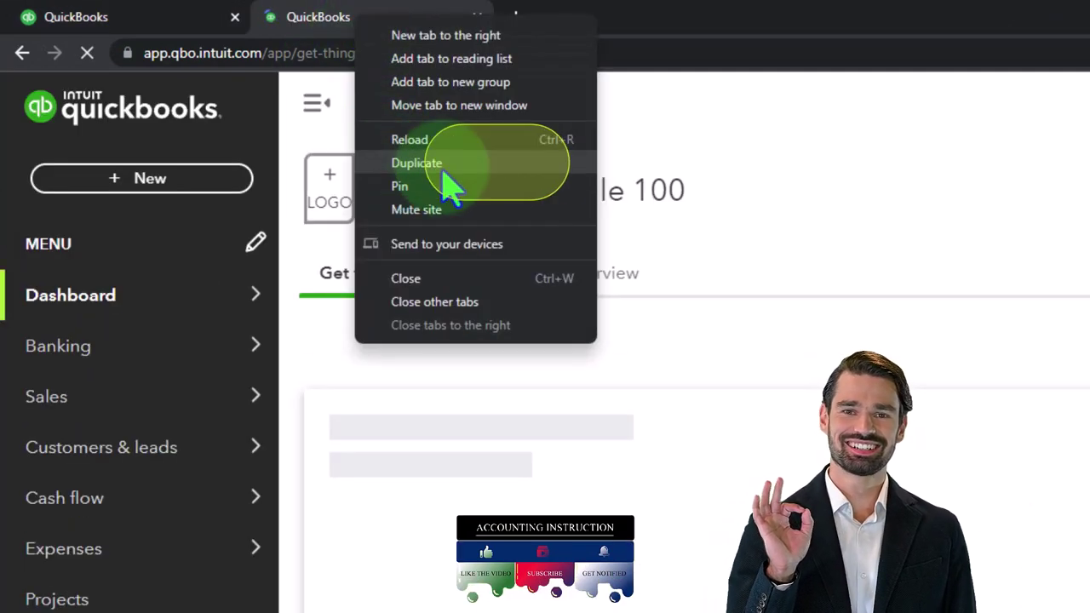
click(443, 164)
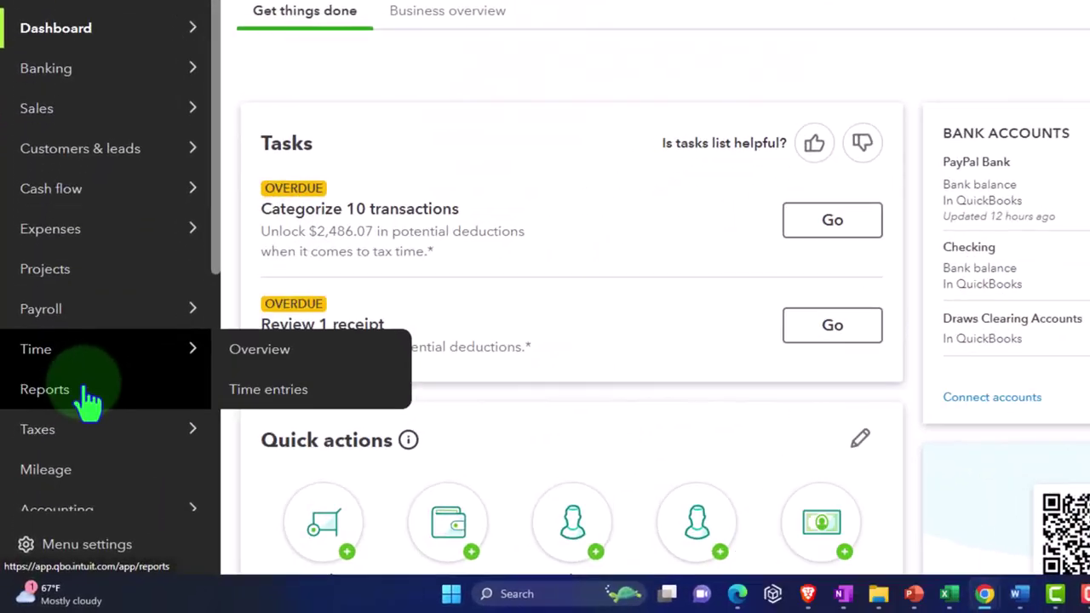
click(53, 448)
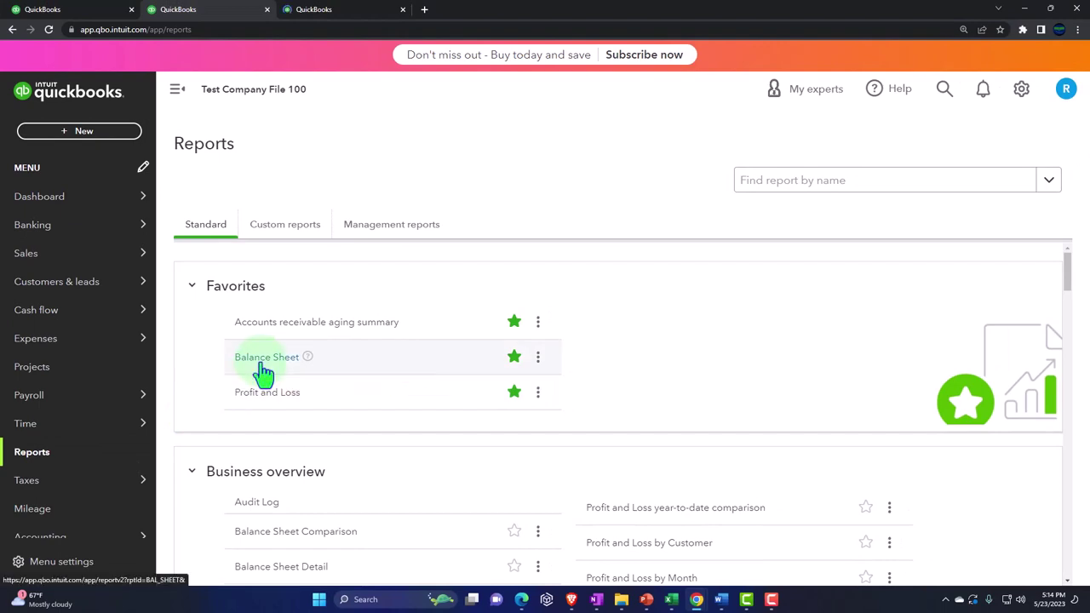
Open the Balance Sheet, then run Profit and Loss for 01/01/2024–12/31/2024 in the third tab
click(263, 372)
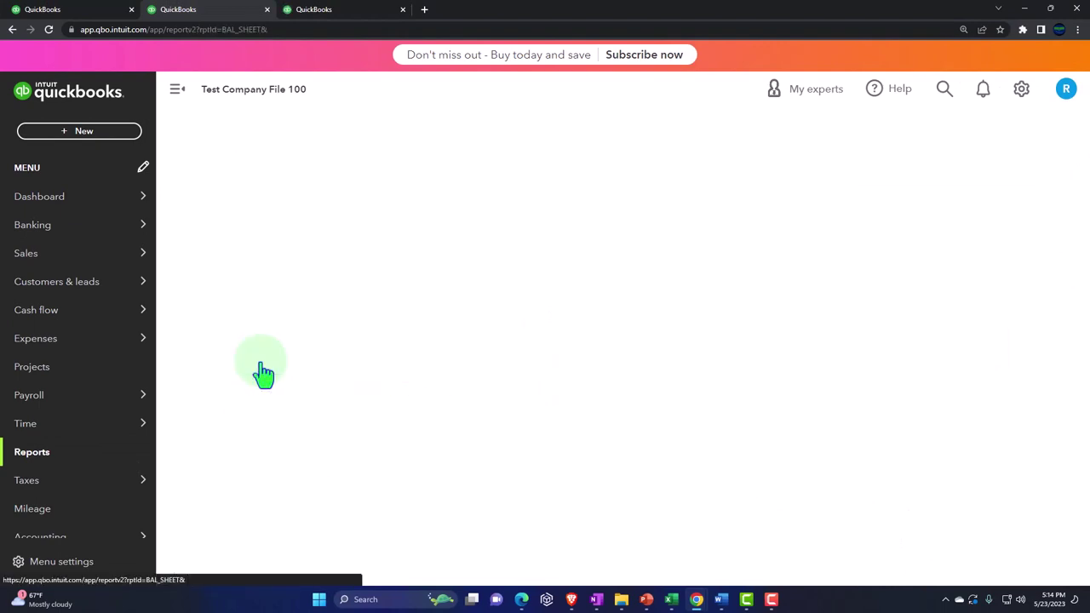
click(327, 10)
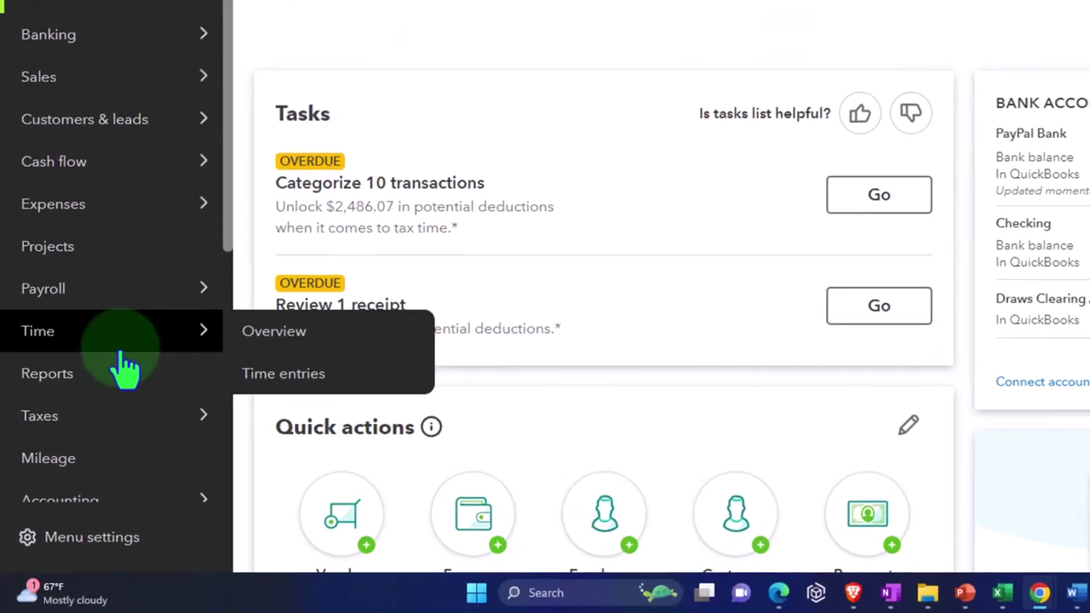
click(85, 375)
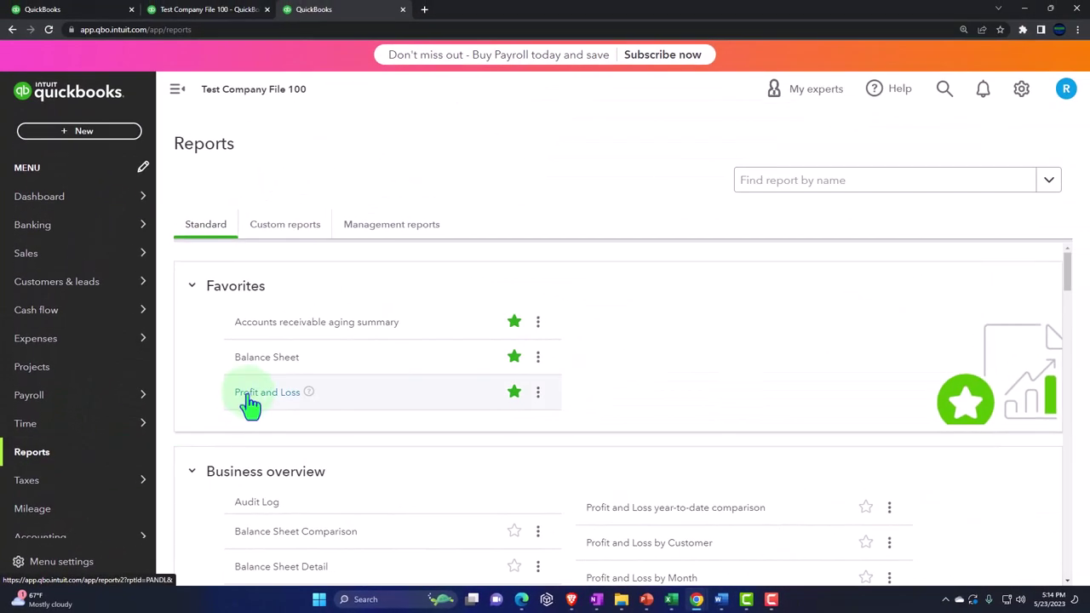
click(248, 396)
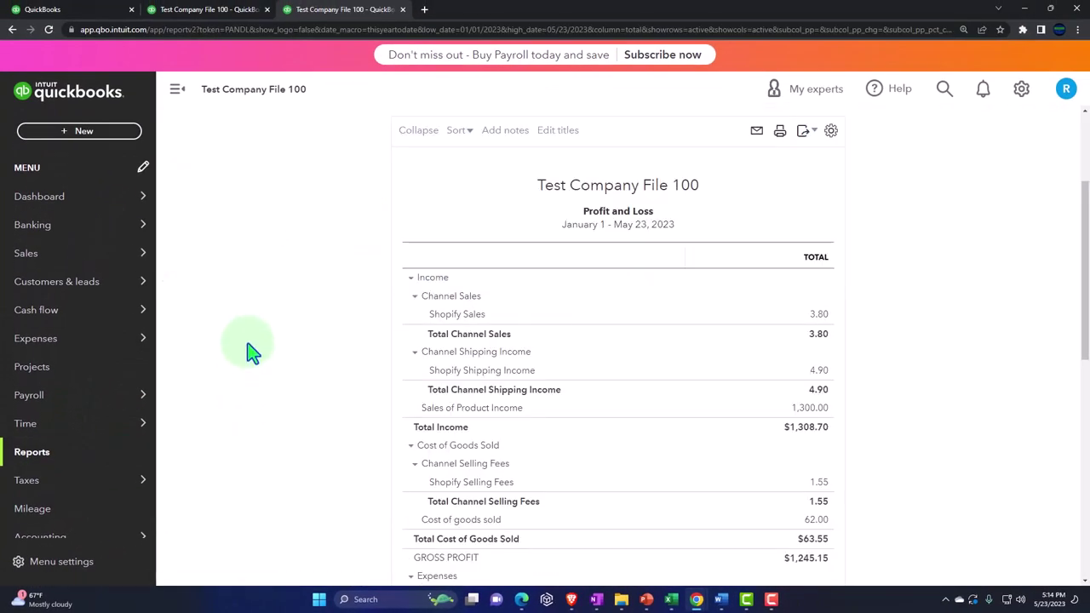
click(177, 89)
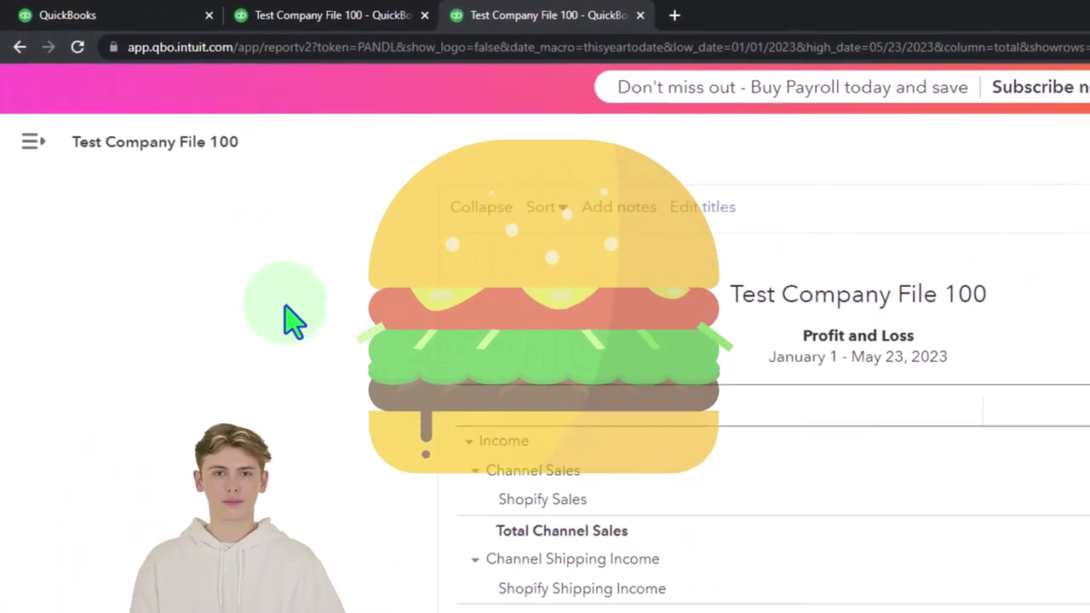
scroll(324, 344, up, 3)
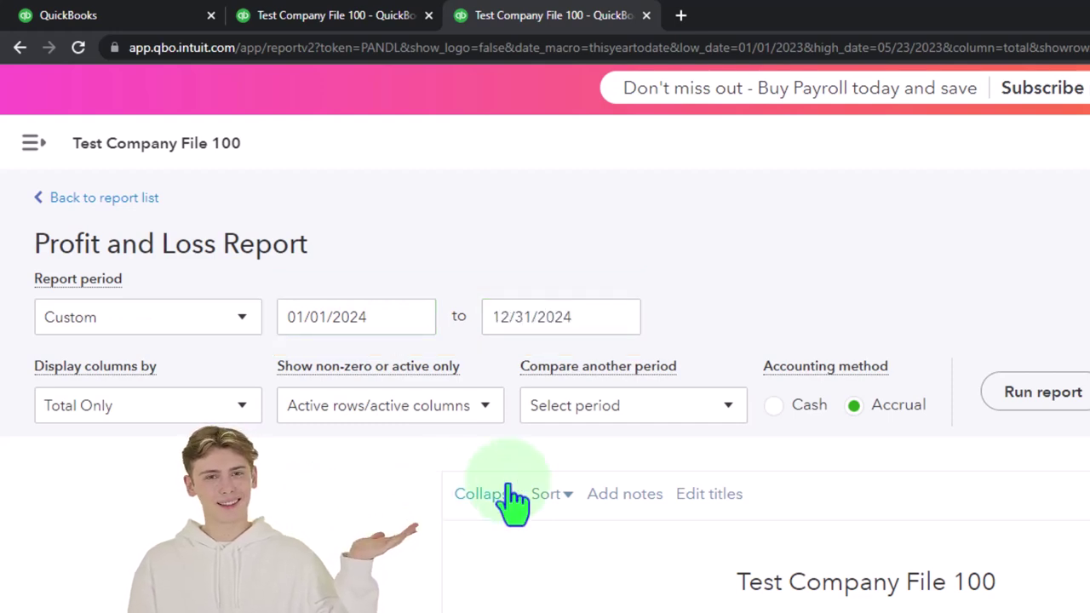
click(1044, 394)
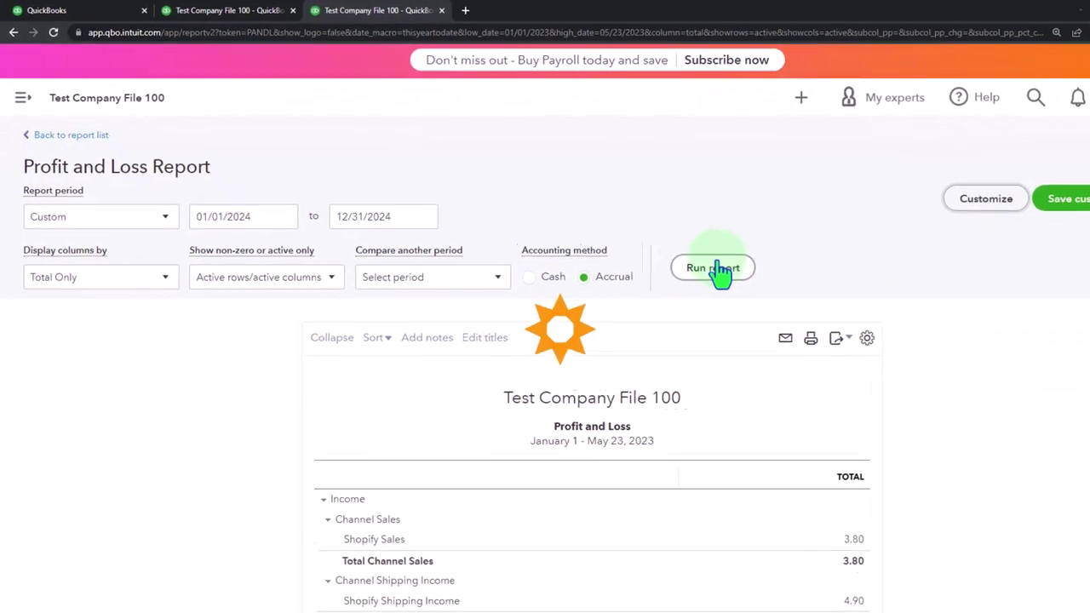
scroll(593, 213, down, 2)
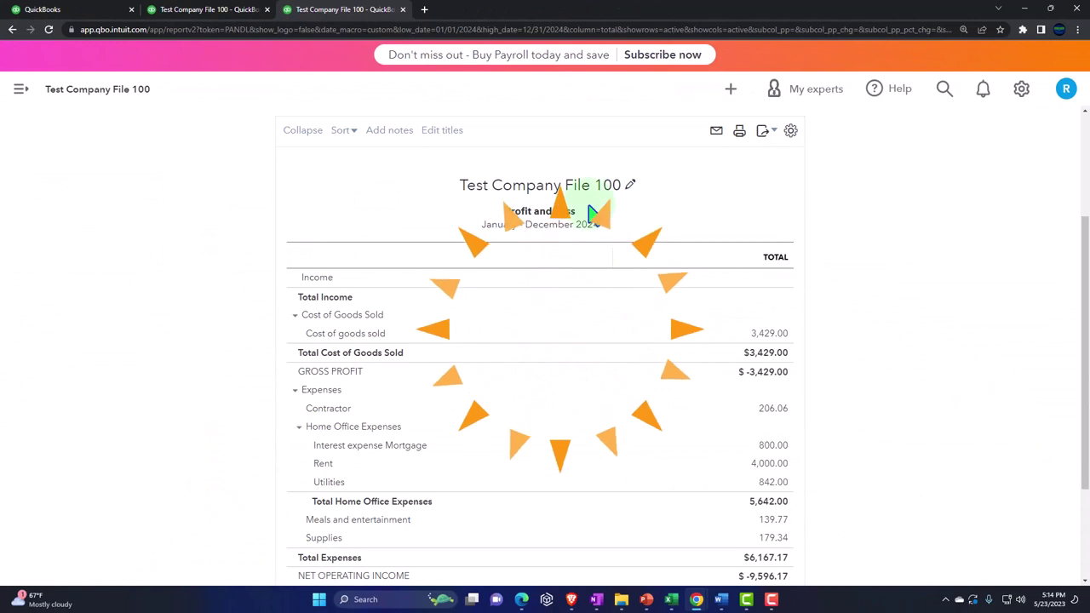
Rerun the Balance Sheet as of December 31, 2024, then return to the first tab's dashboard
click(225, 12)
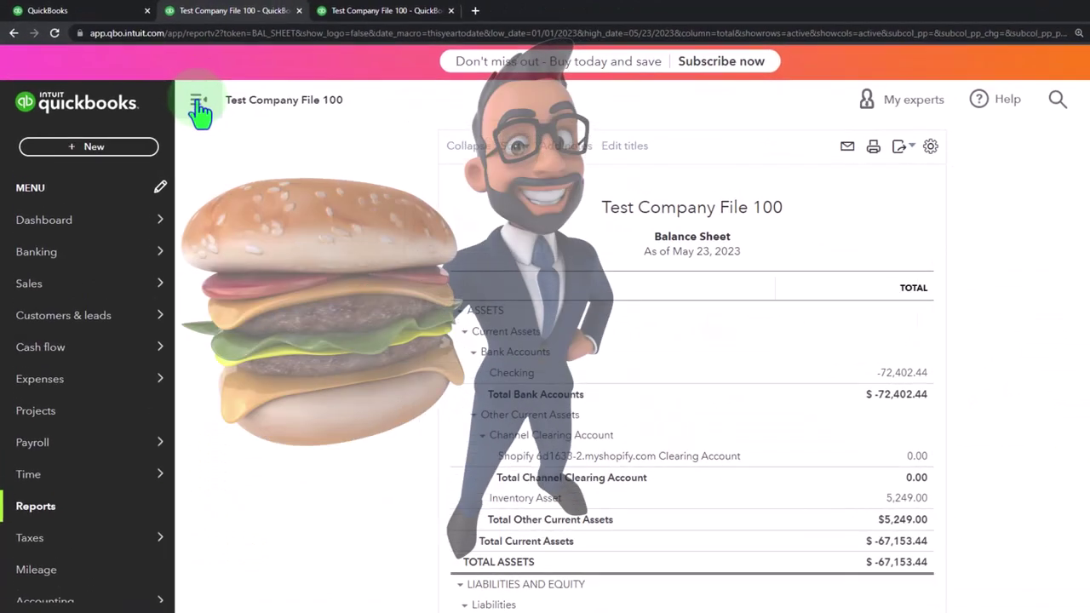
click(177, 88)
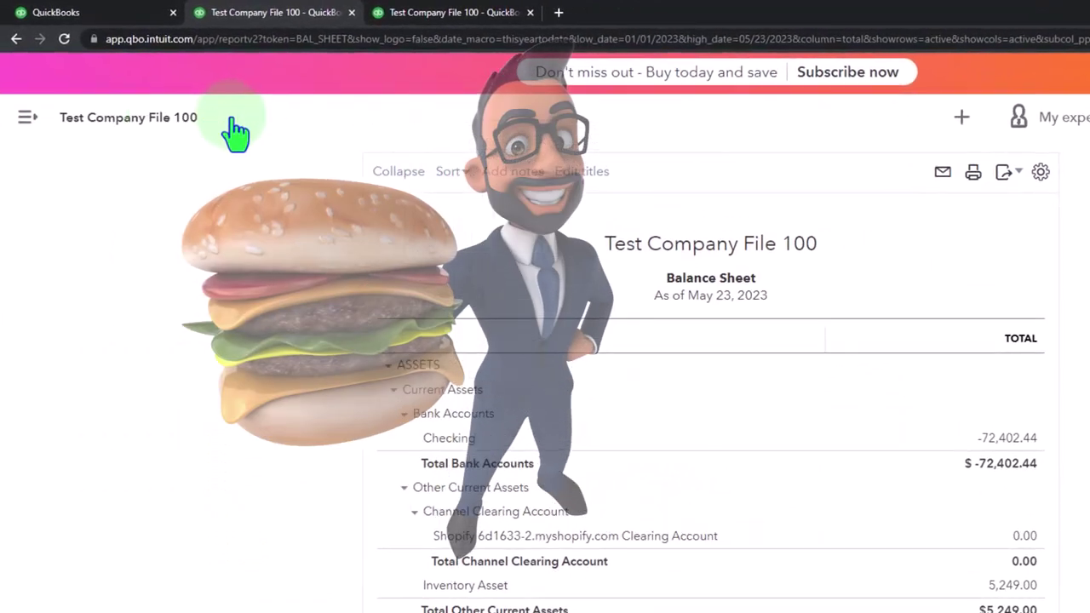
scroll(236, 204, up, 3)
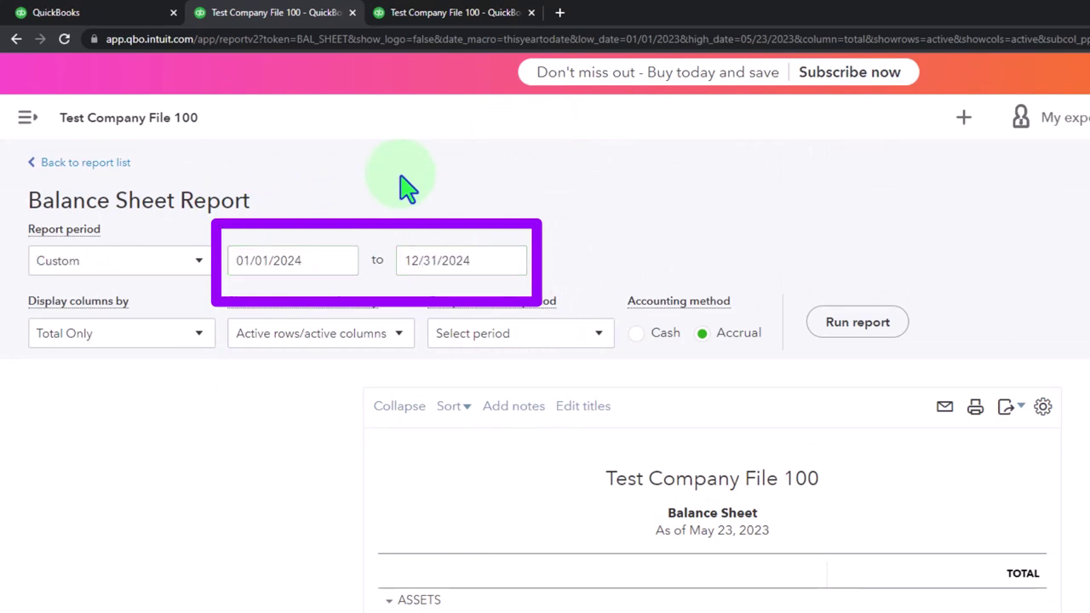
click(858, 322)
scroll(857, 332, down, 3)
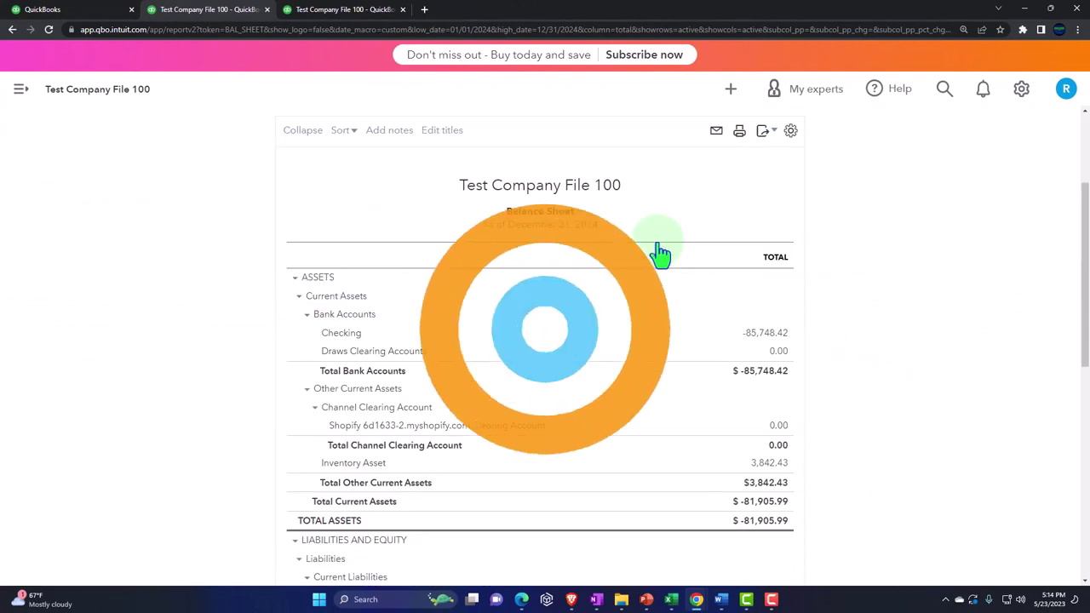
click(93, 14)
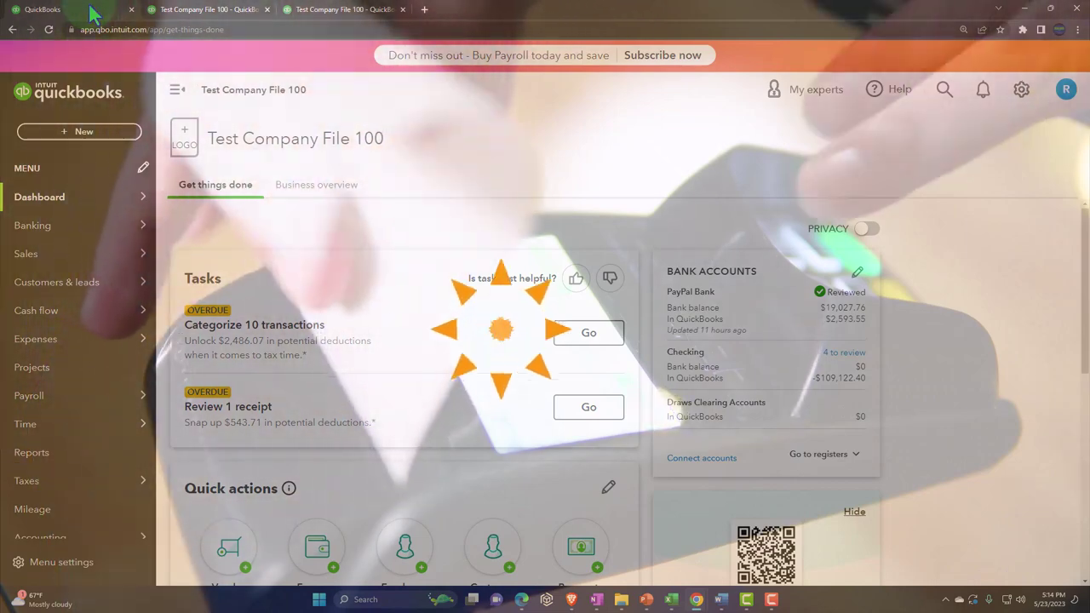
Go to Banking > Receipts, showing the $543.71 Office Depot receipt, and collapse the left menu
mouse_move(60, 225)
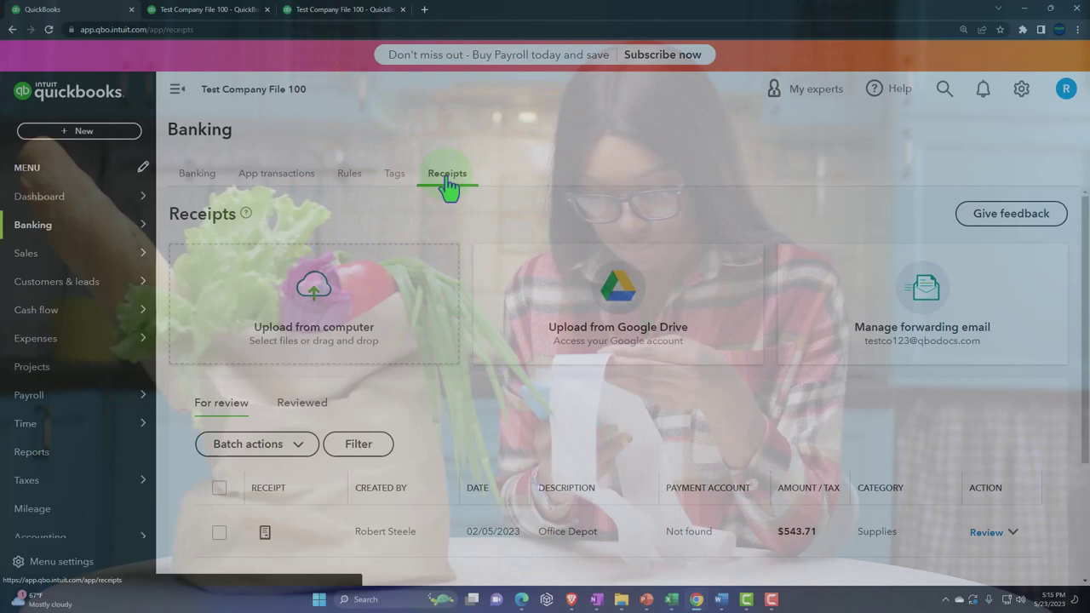
click(180, 93)
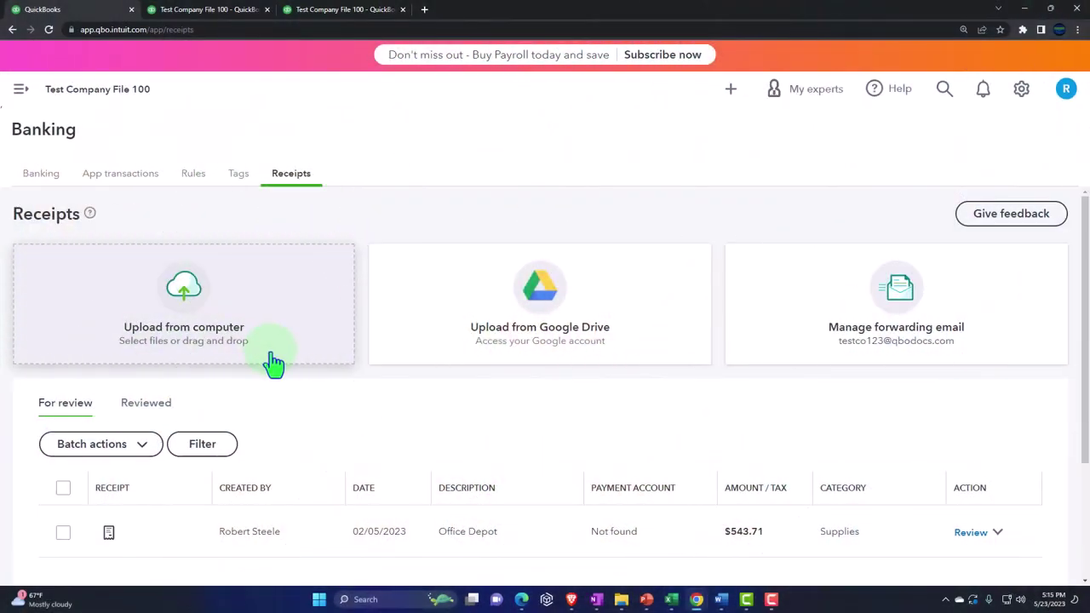
click(270, 356)
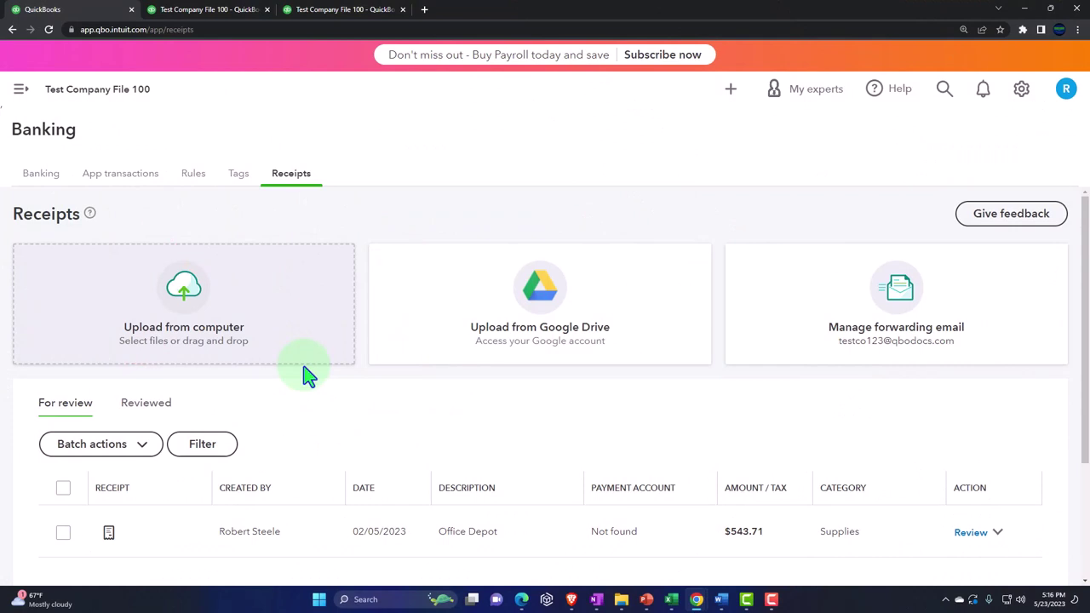
Scroll up and down the Receipts page to review it
scroll(308, 377, down, 1)
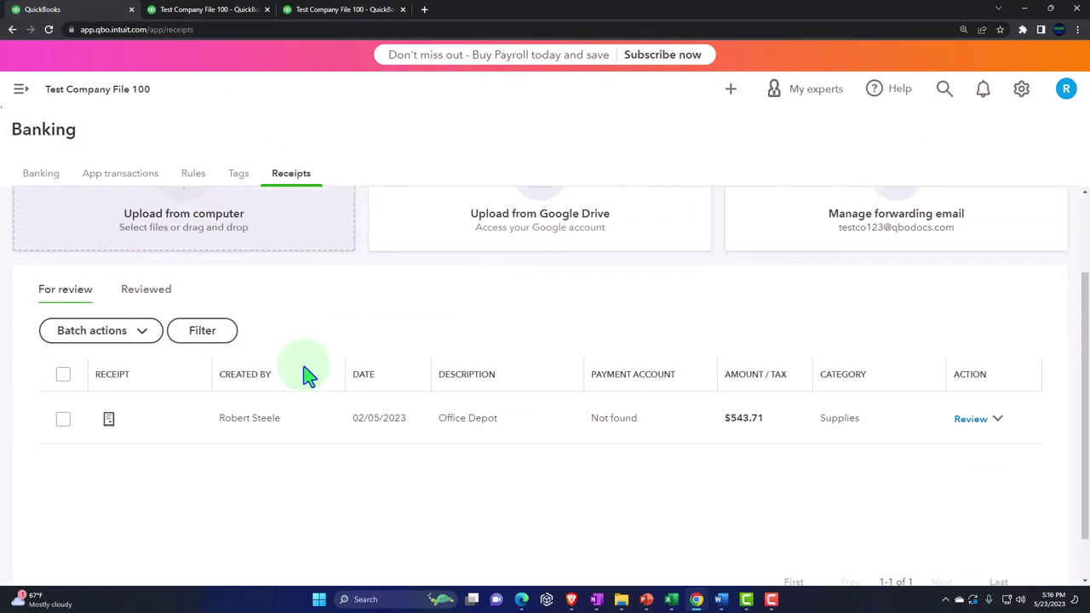
scroll(308, 377, up, 1)
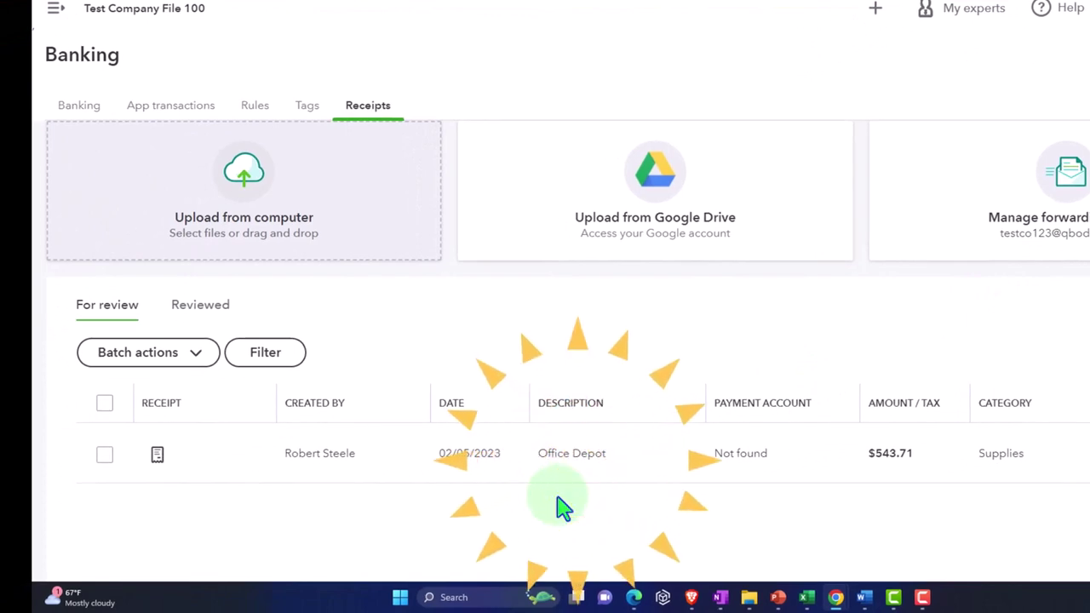
scroll(561, 508, down, 1)
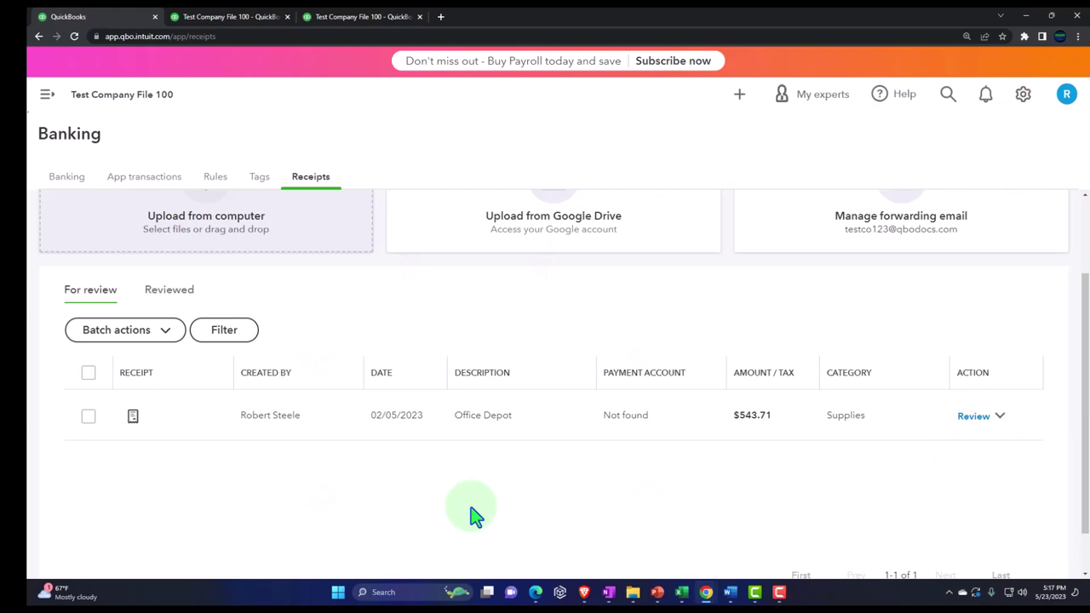
scroll(472, 516, up, 2)
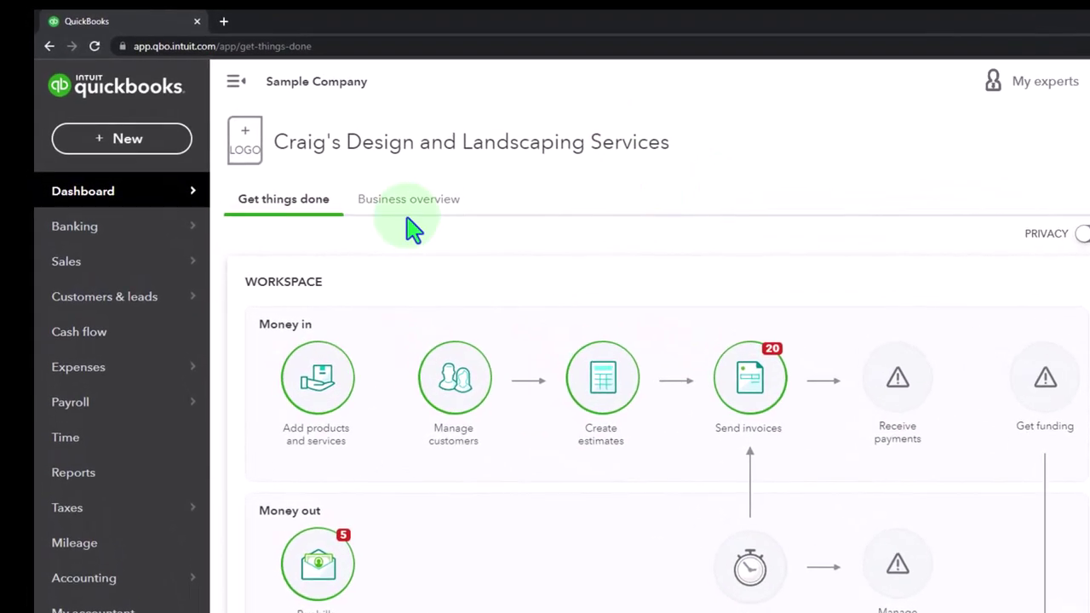
From Banking Receipts, set up receipt forwarding by entering a forwarding email name and continuing
click(74, 242)
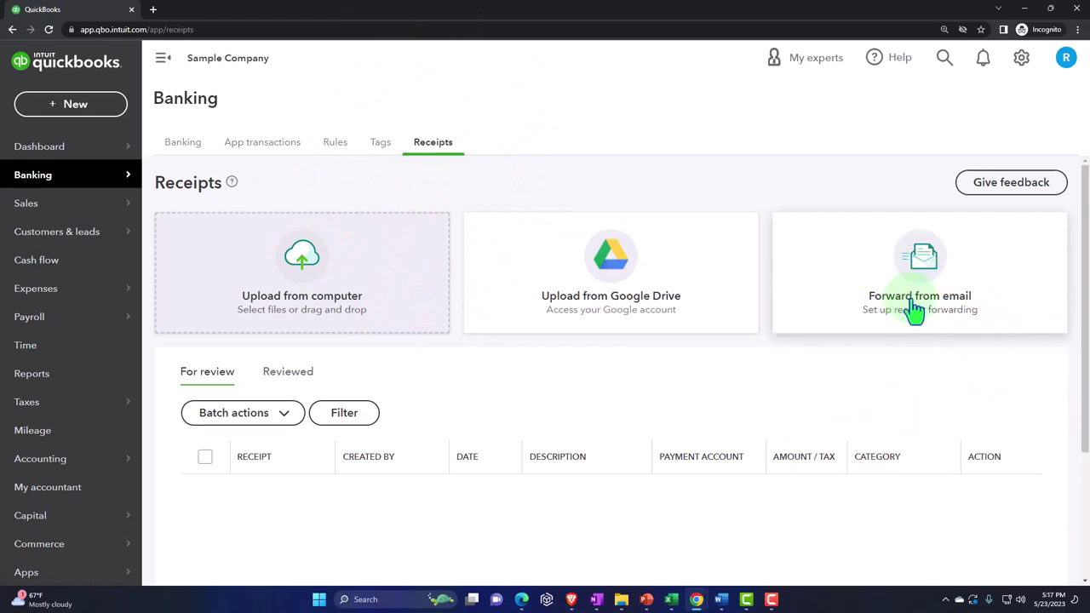
click(912, 312)
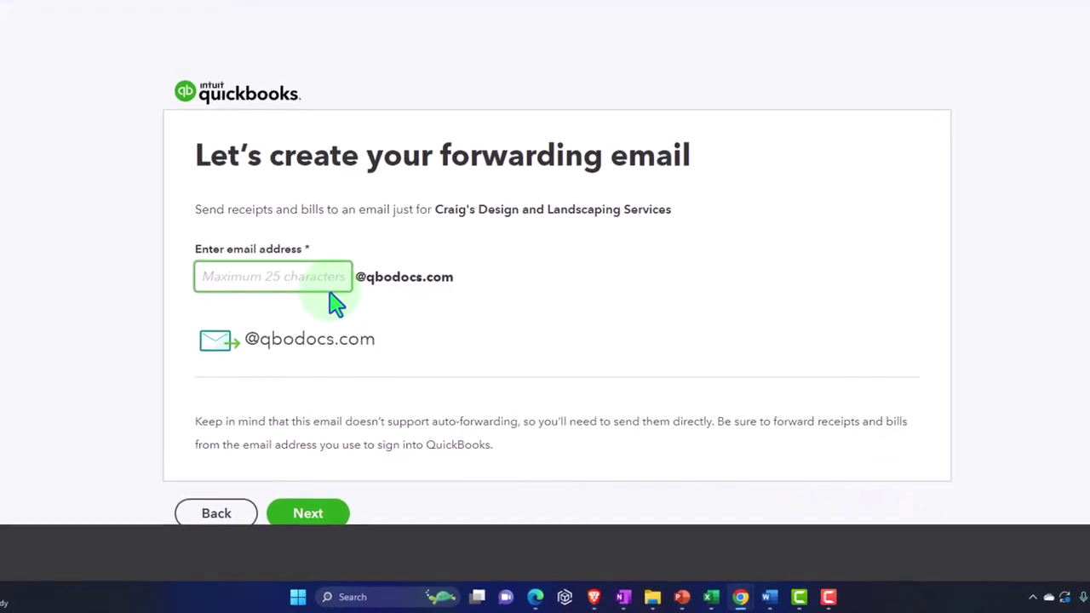
click(332, 295)
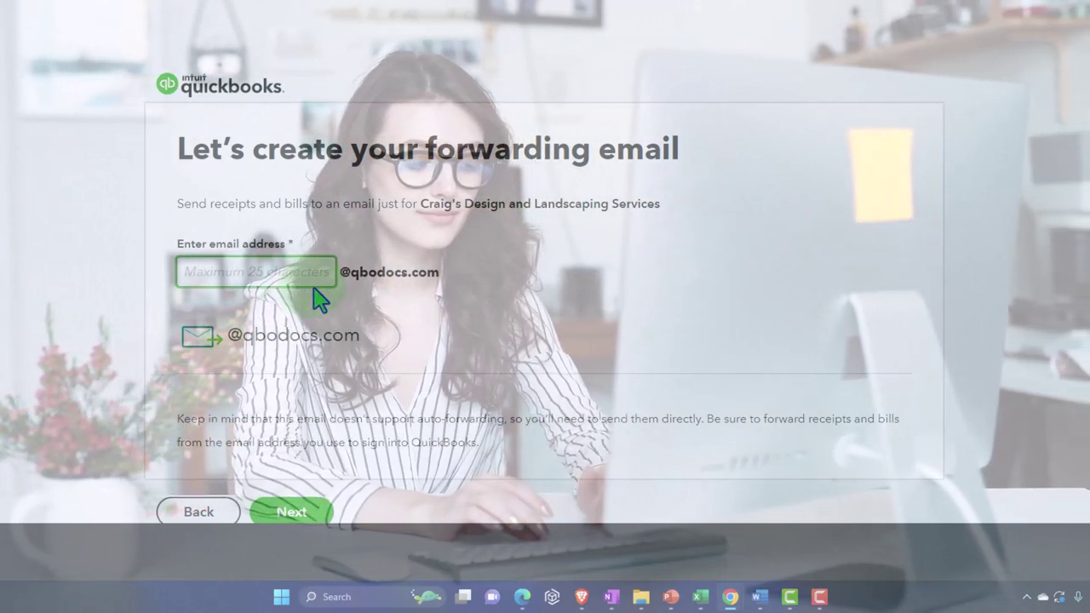
click(315, 289)
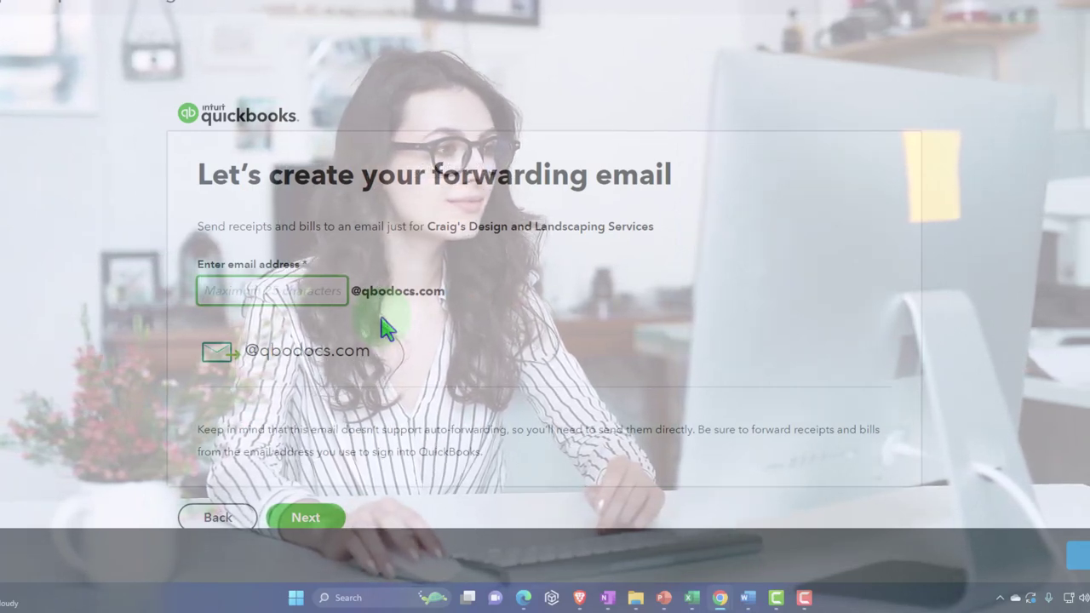
click(383, 322)
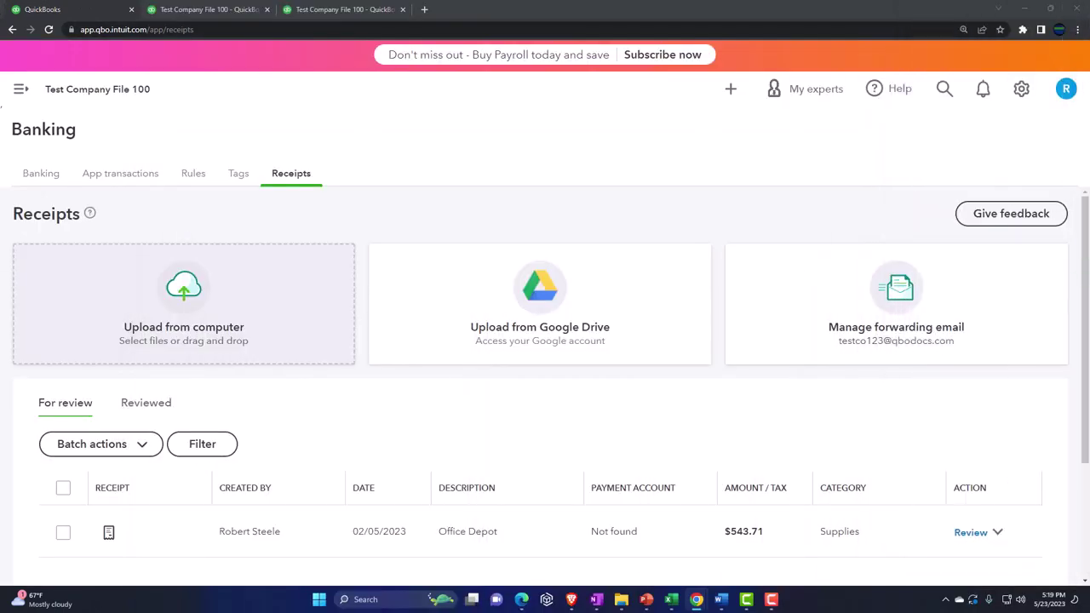
click(891, 318)
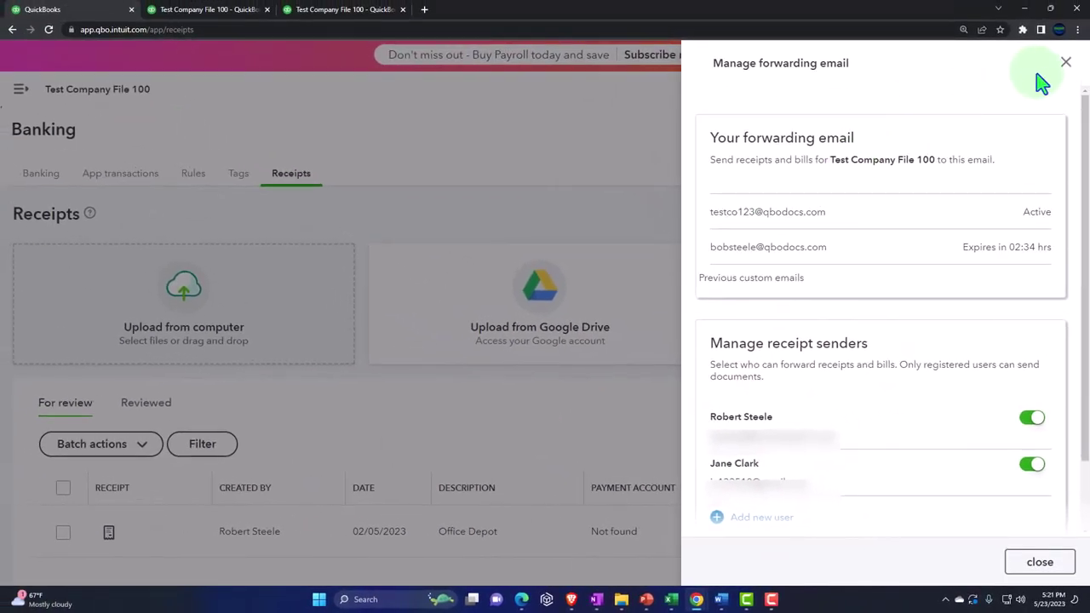
Reopen the forwarding email details and choose Add new user under Manage receipt senders
click(1064, 63)
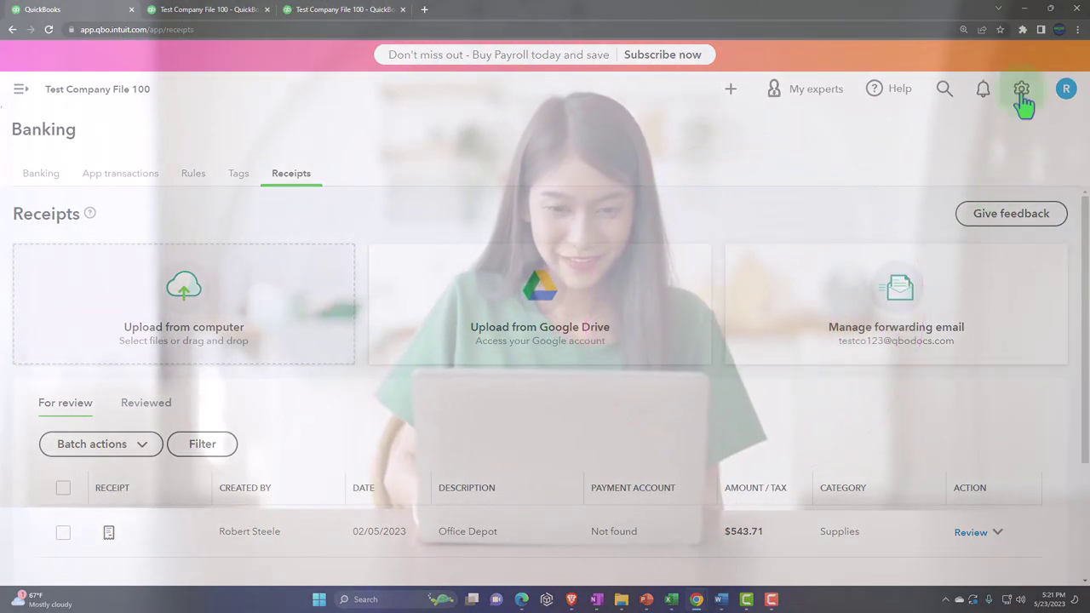
click(1021, 89)
click(1021, 90)
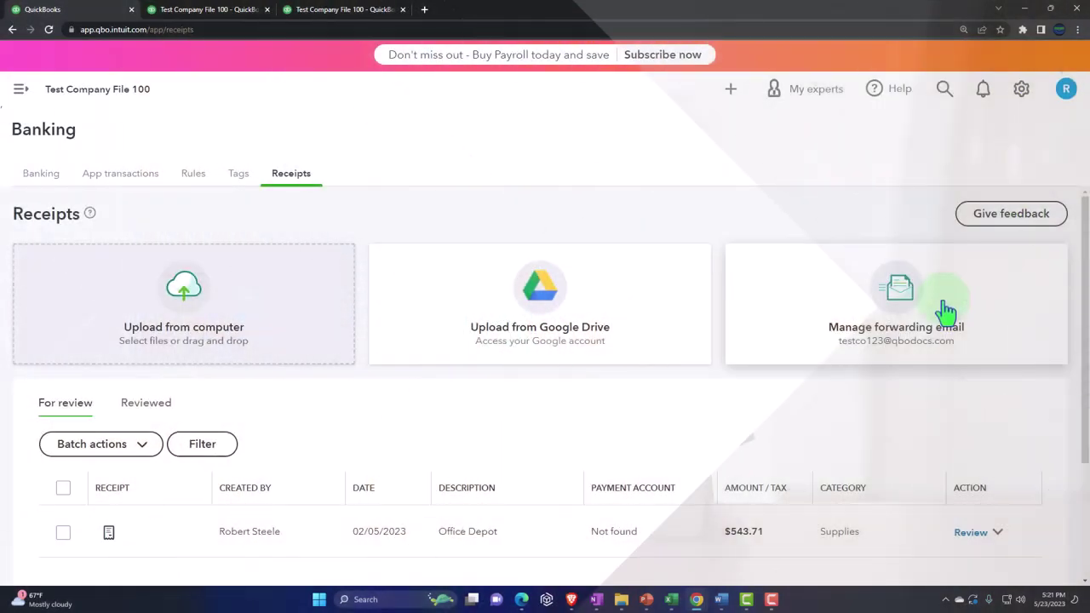
click(944, 310)
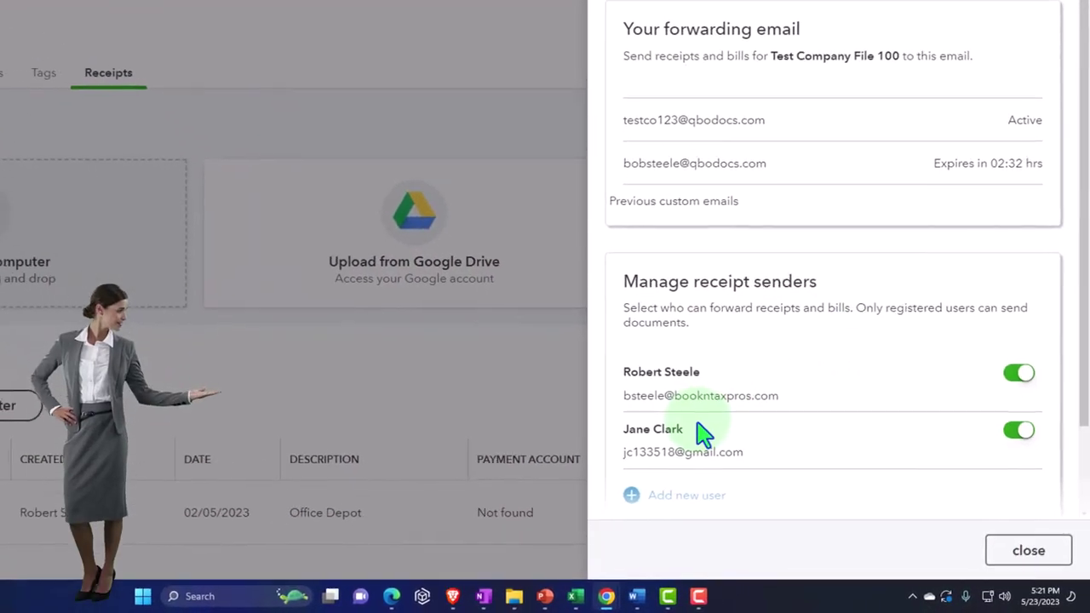
scroll(741, 451, down, 2)
click(721, 426)
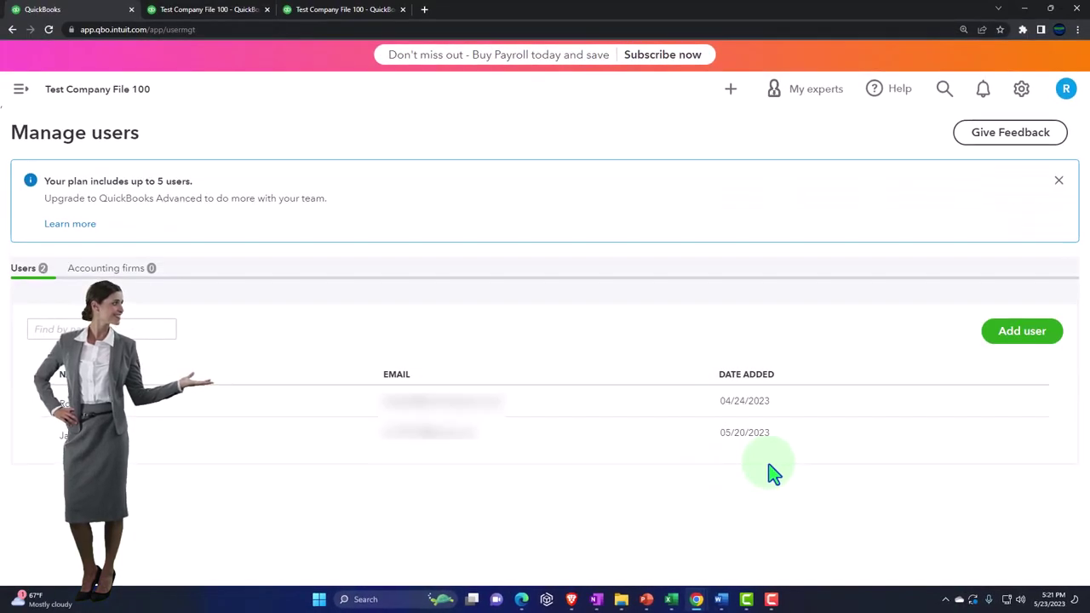
click(1018, 94)
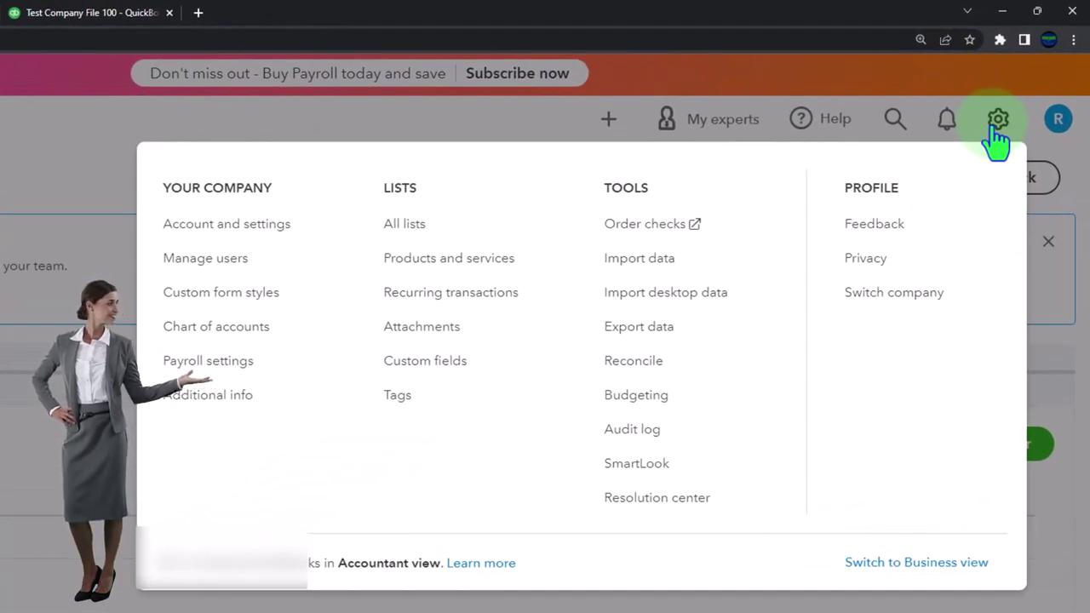
click(217, 264)
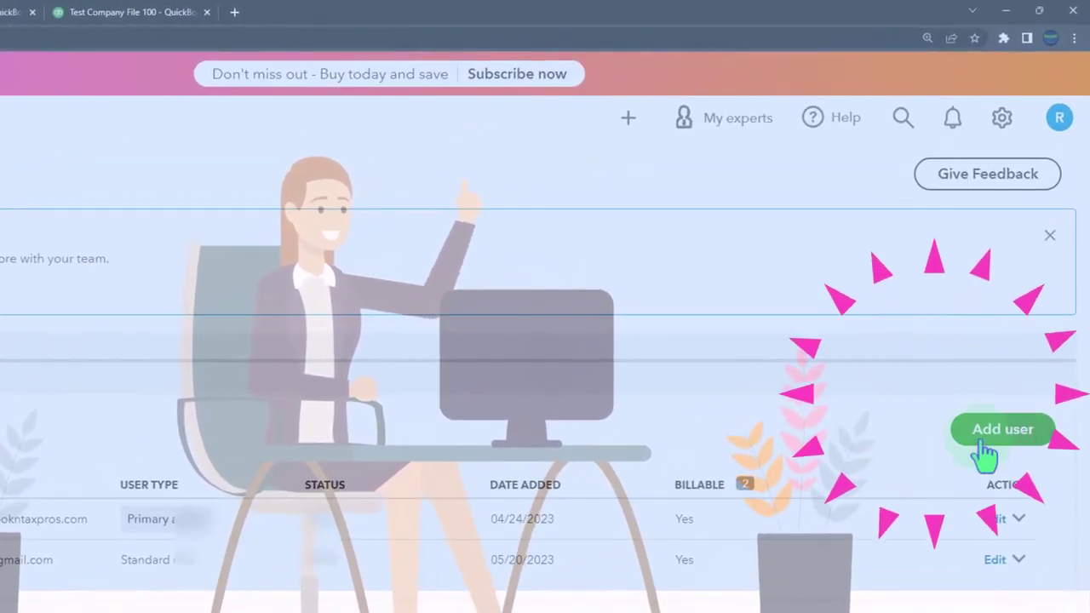
Add a new Standard user and set their access rights to None
click(980, 445)
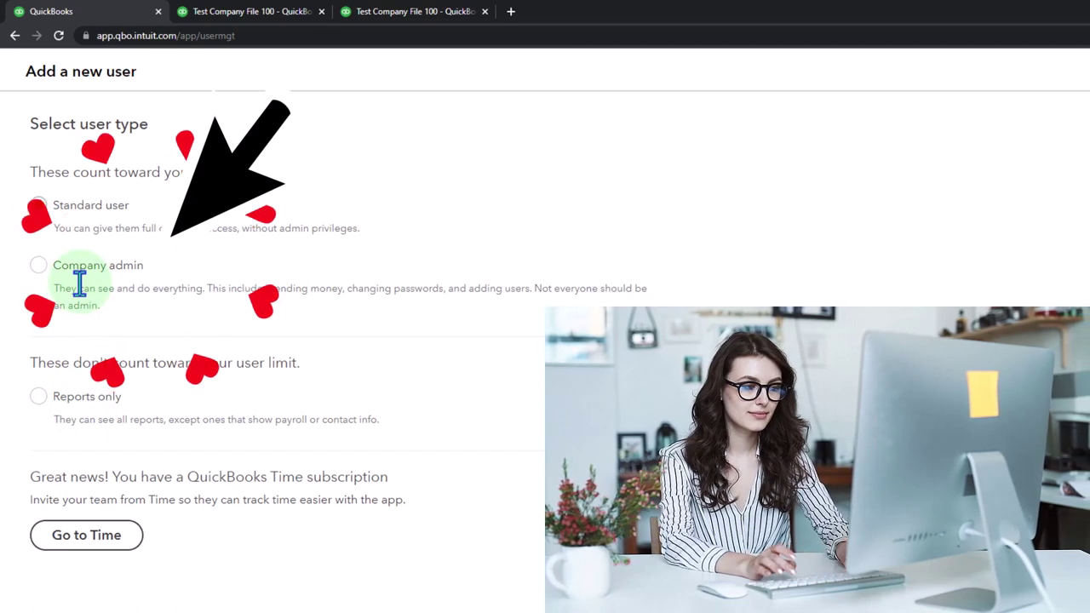
click(83, 230)
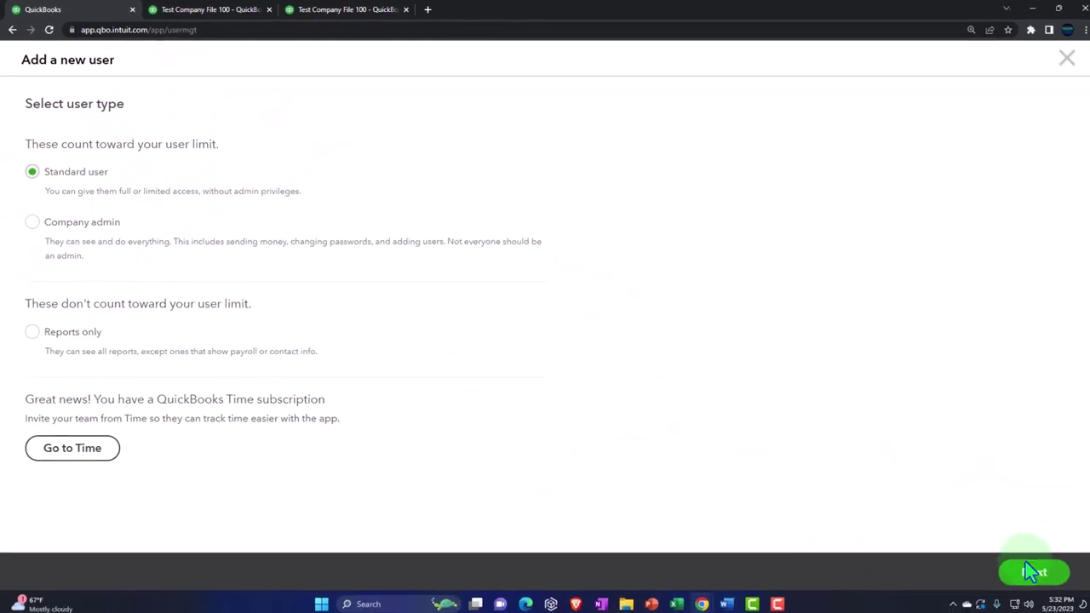
click(1030, 571)
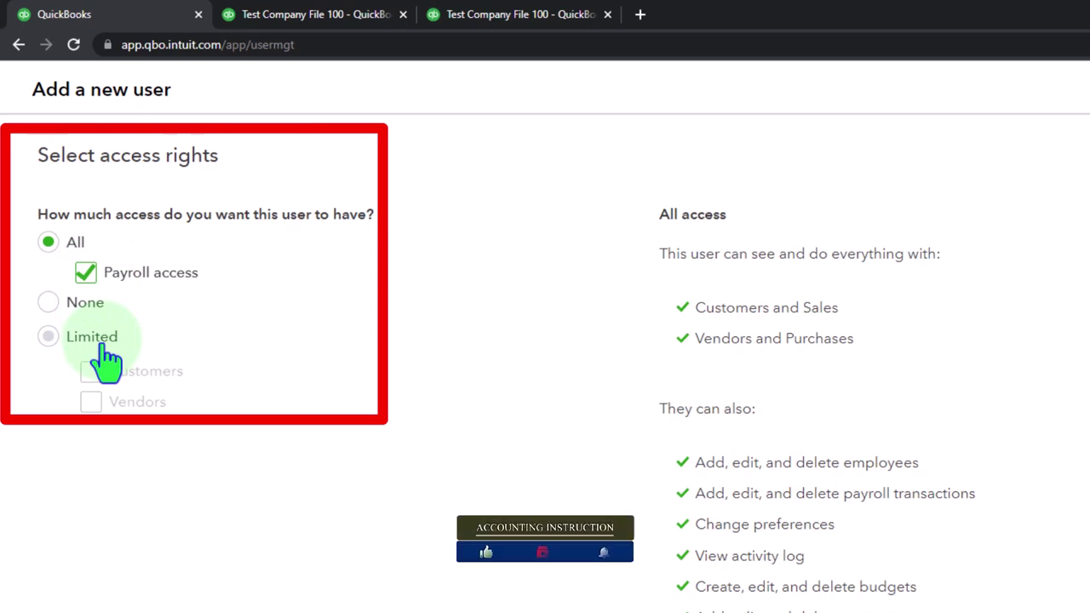
click(48, 303)
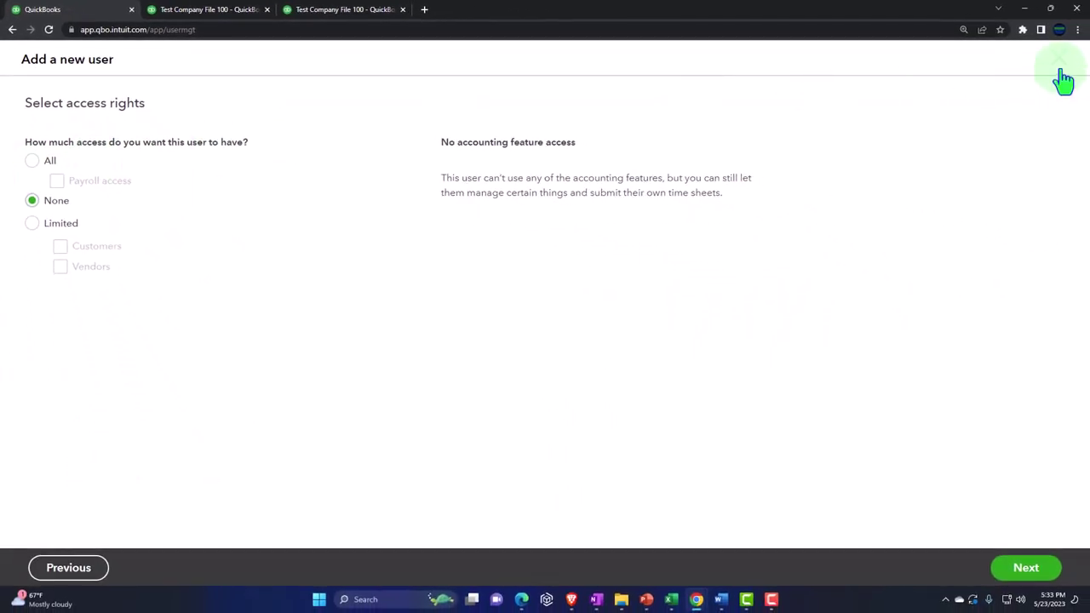
Cancel the new user and navigate back to Banking > Receipts
click(1061, 70)
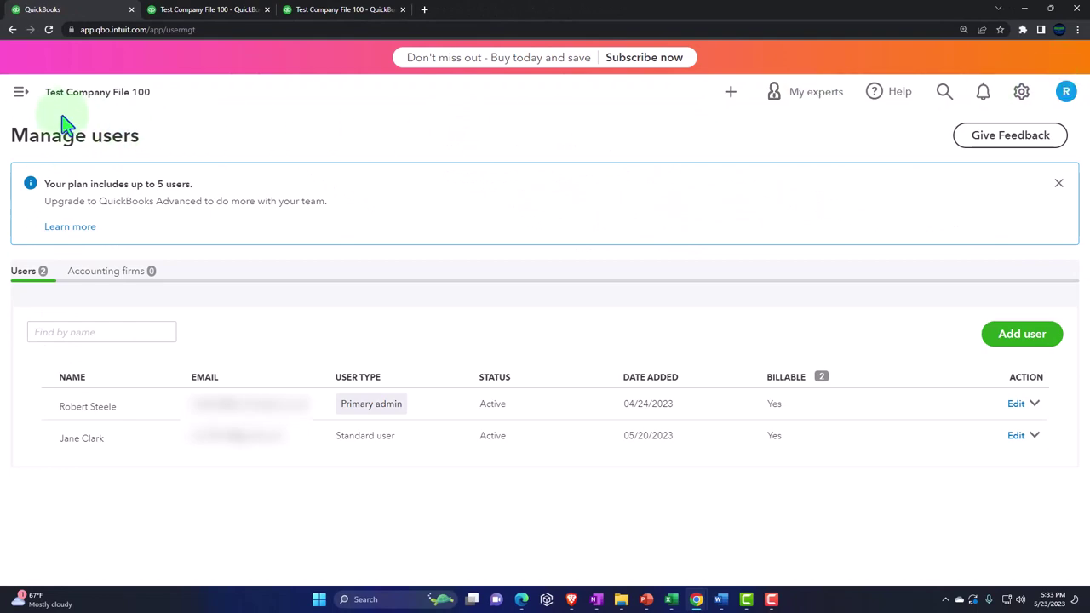
click(20, 92)
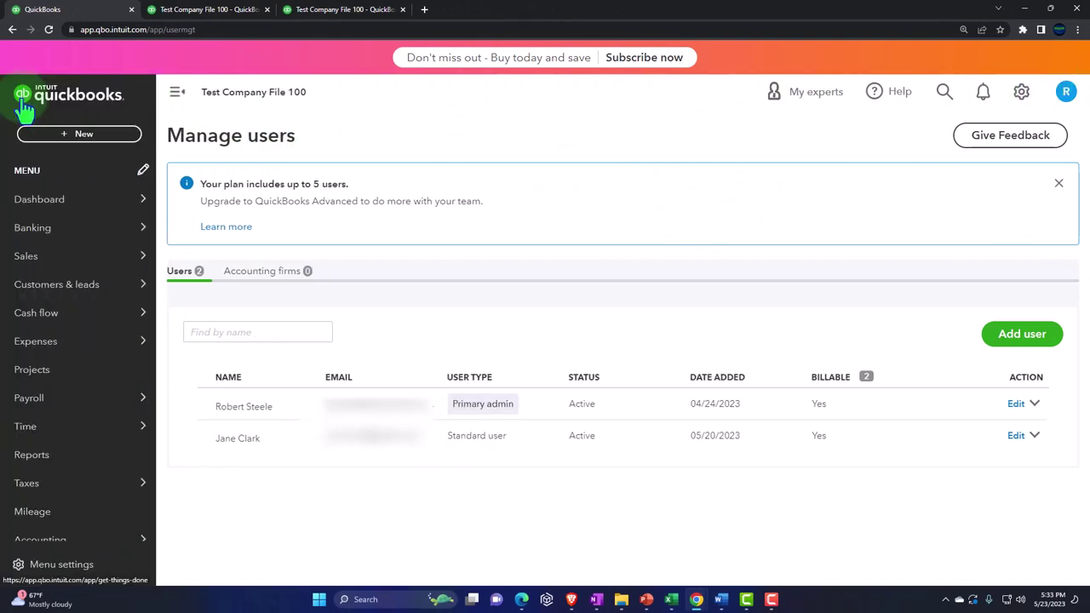
mouse_move(46, 204)
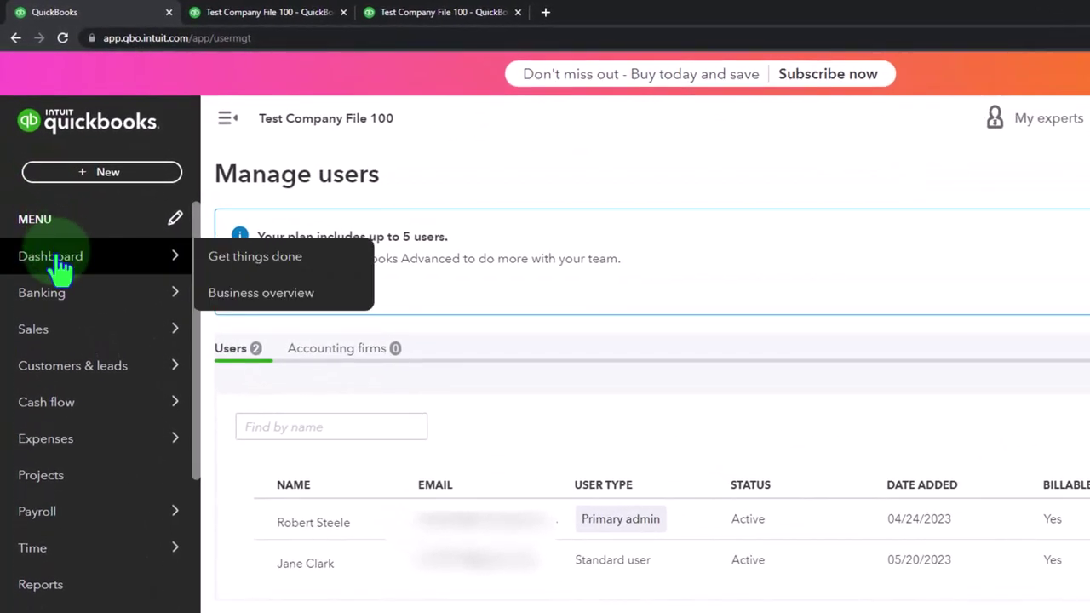
click(59, 301)
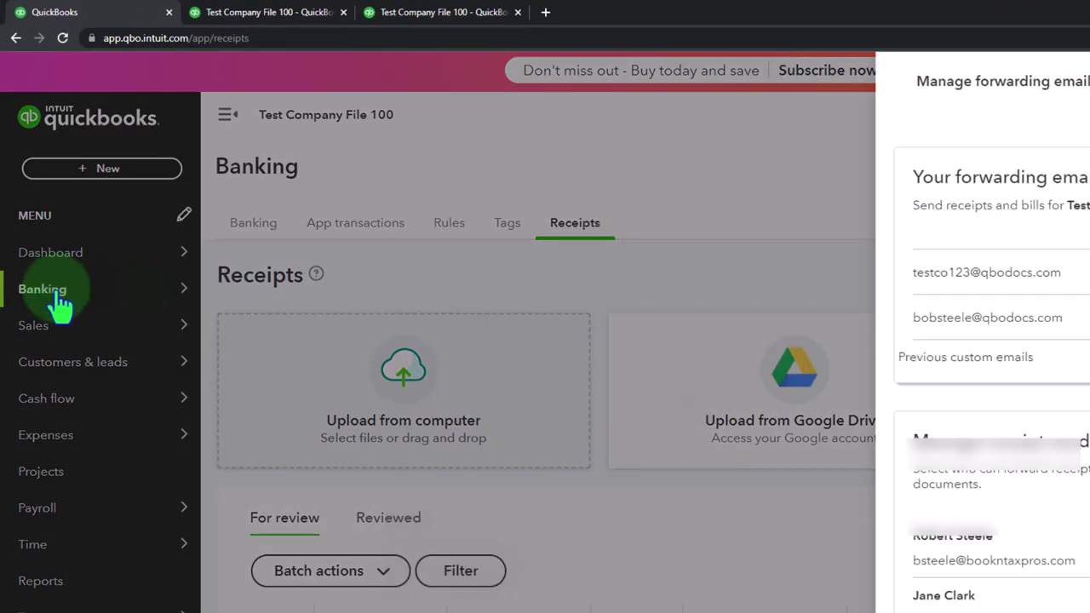
Open the forwarding email details, select the active forwarding address, and close the panel
click(651, 260)
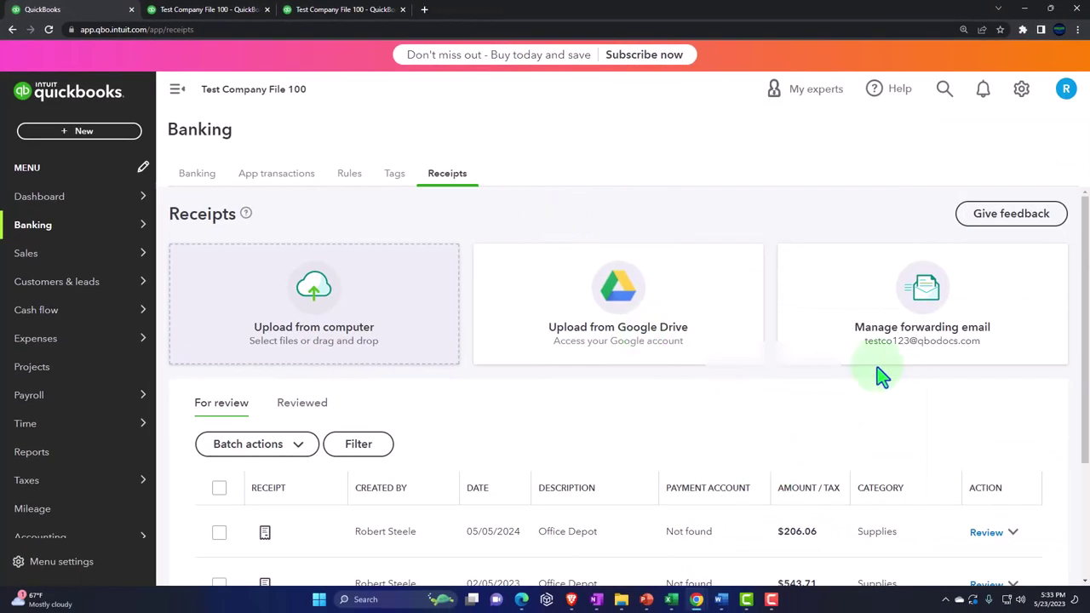
click(888, 353)
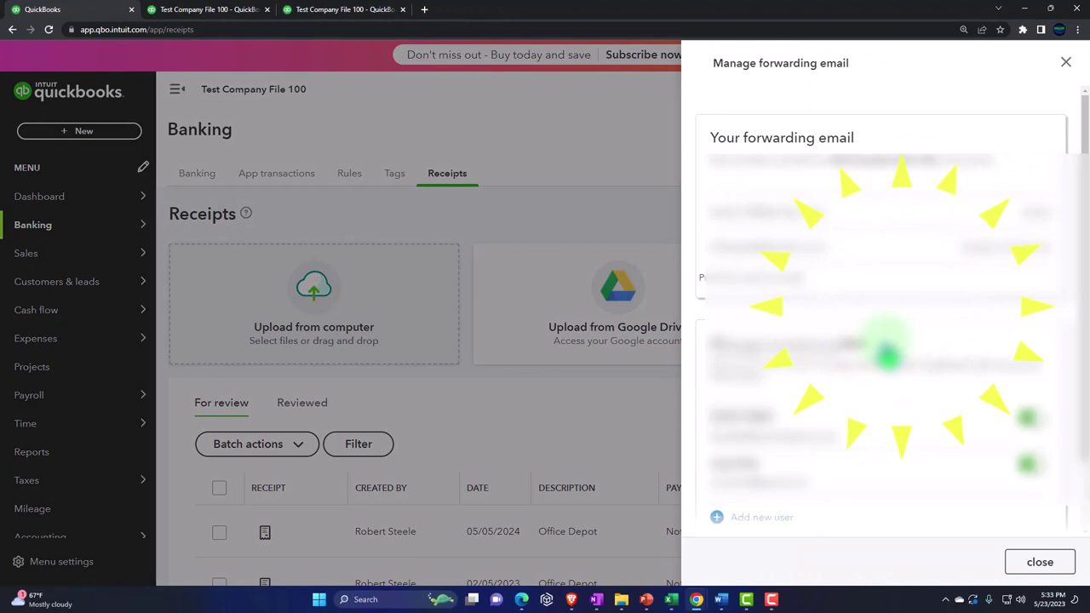
scroll(890, 383, down, 2)
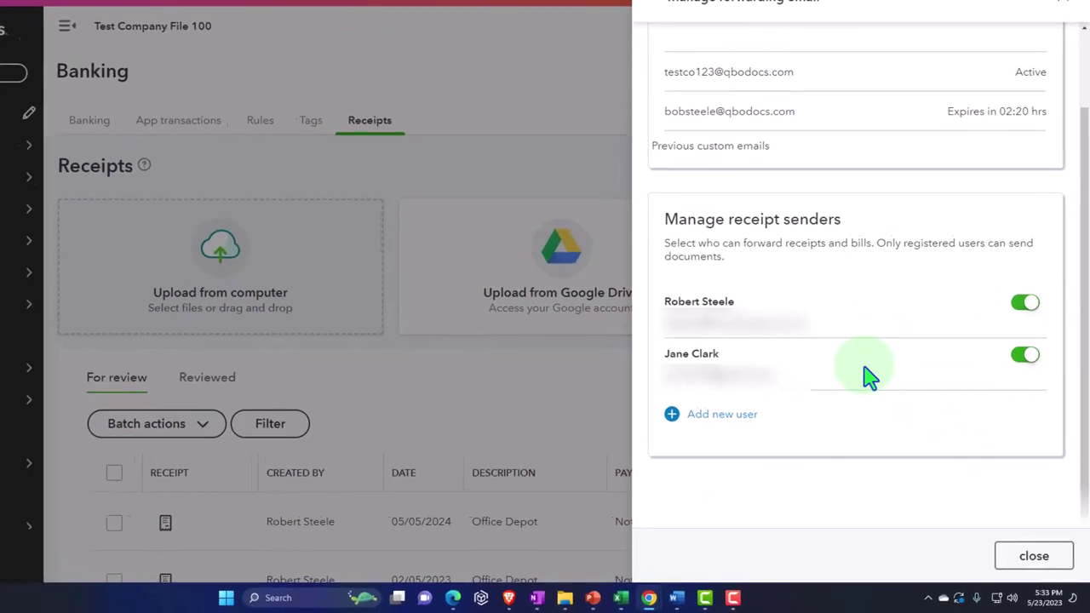
click(854, 359)
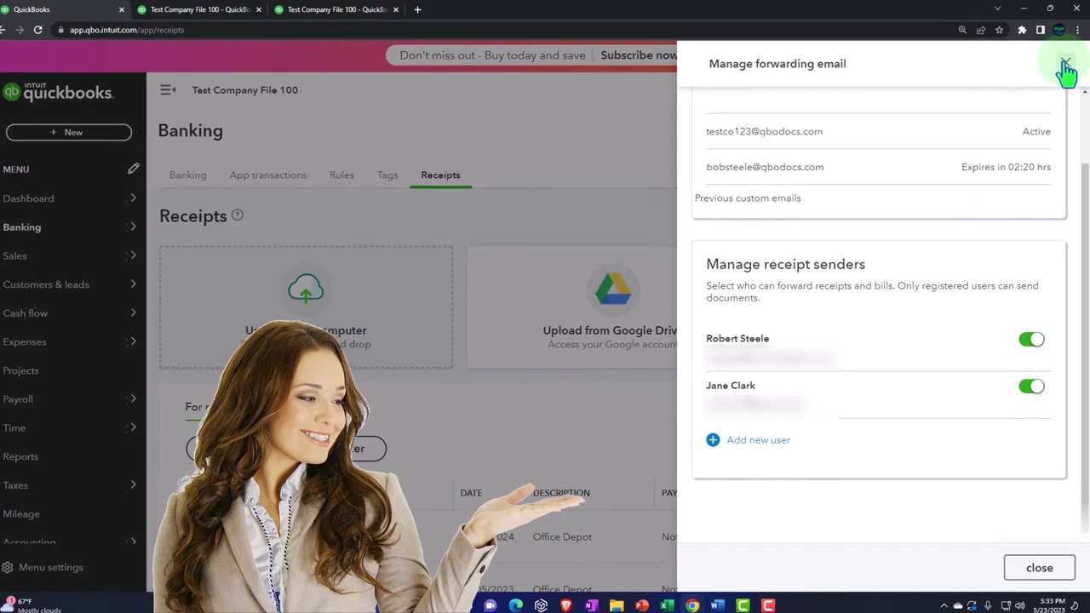
scroll(988, 255, up, 2)
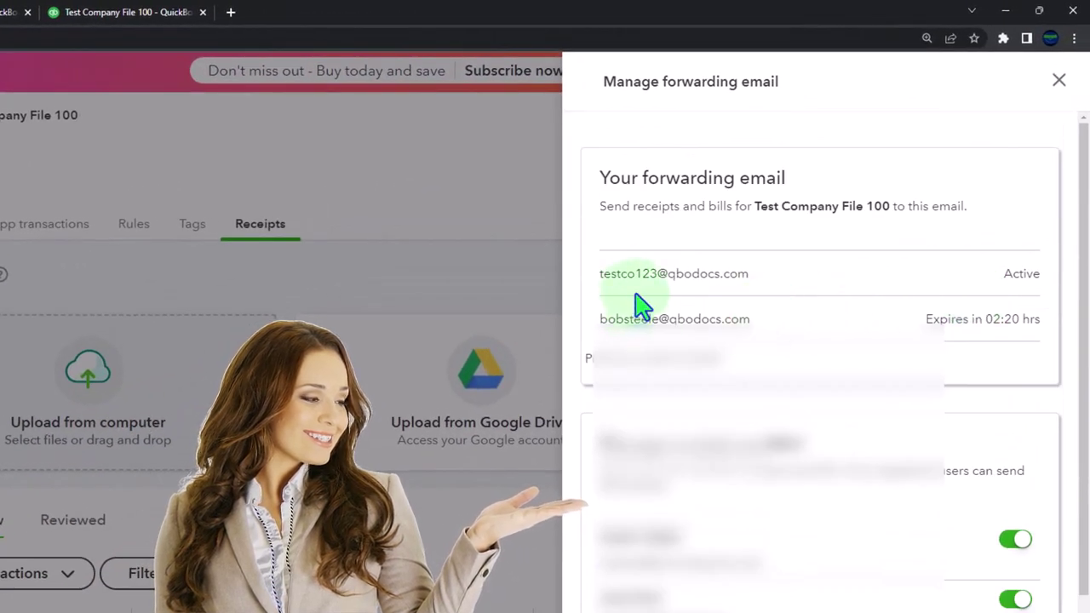
drag(750, 274, 596, 277)
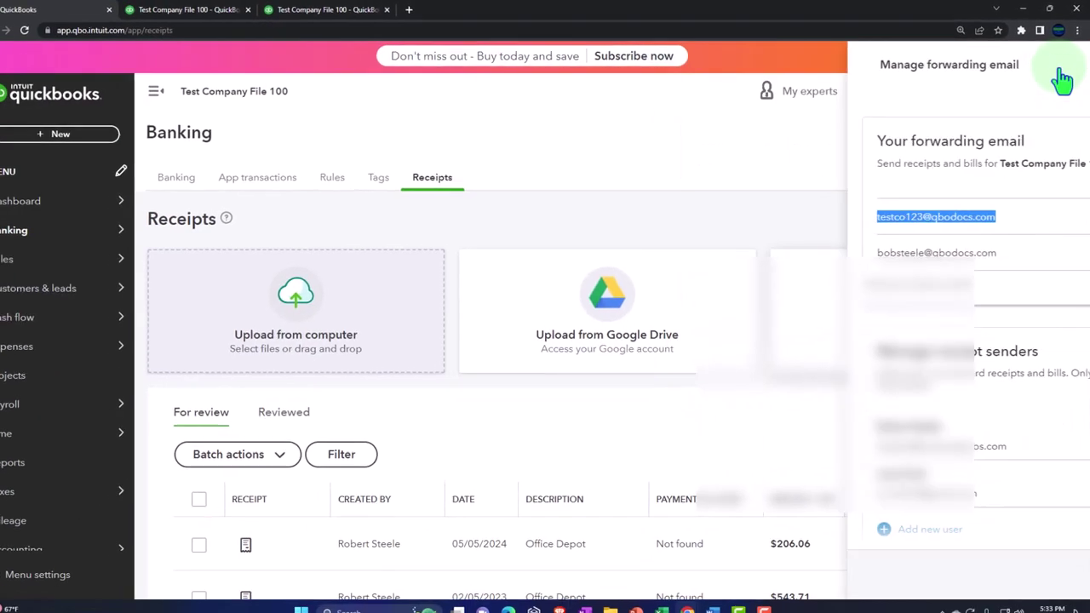
click(1058, 82)
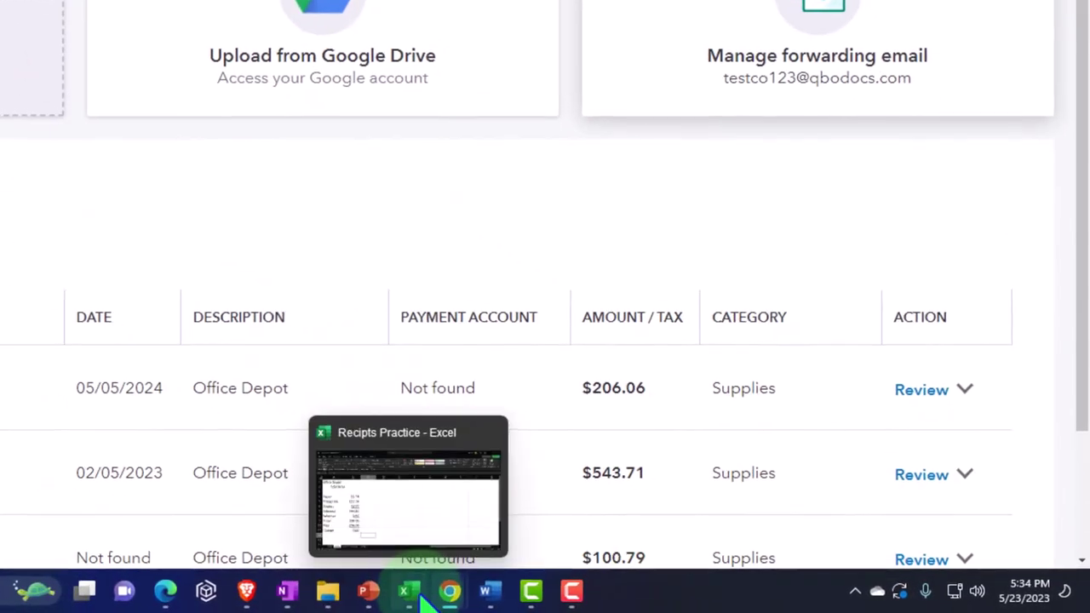
In the Excel receipts workbook, change the Sheet1 receipt date in A2 to 11/5/2024
click(499, 594)
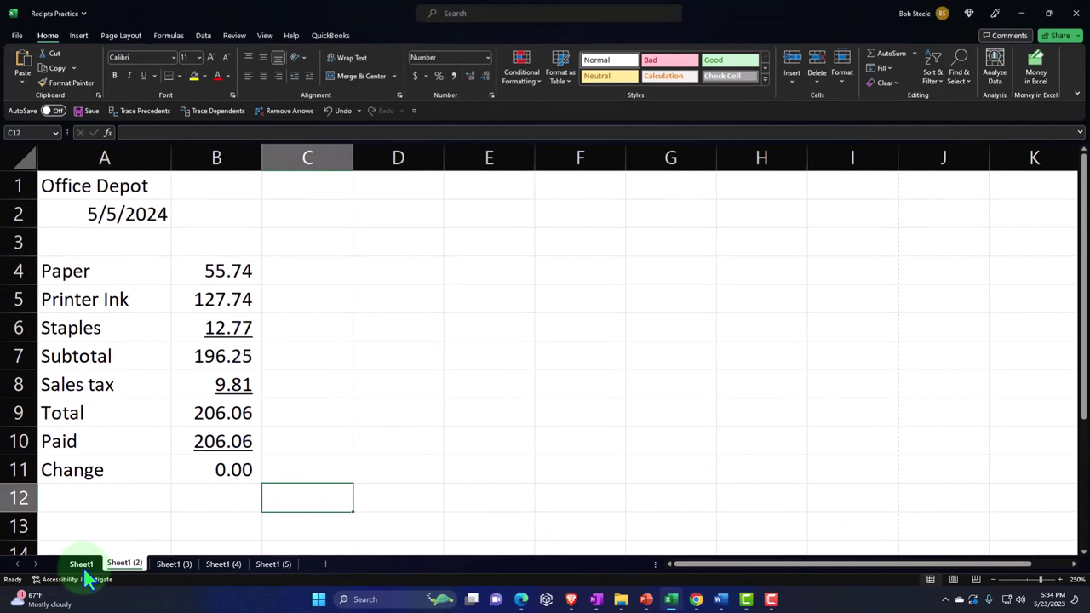
click(81, 564)
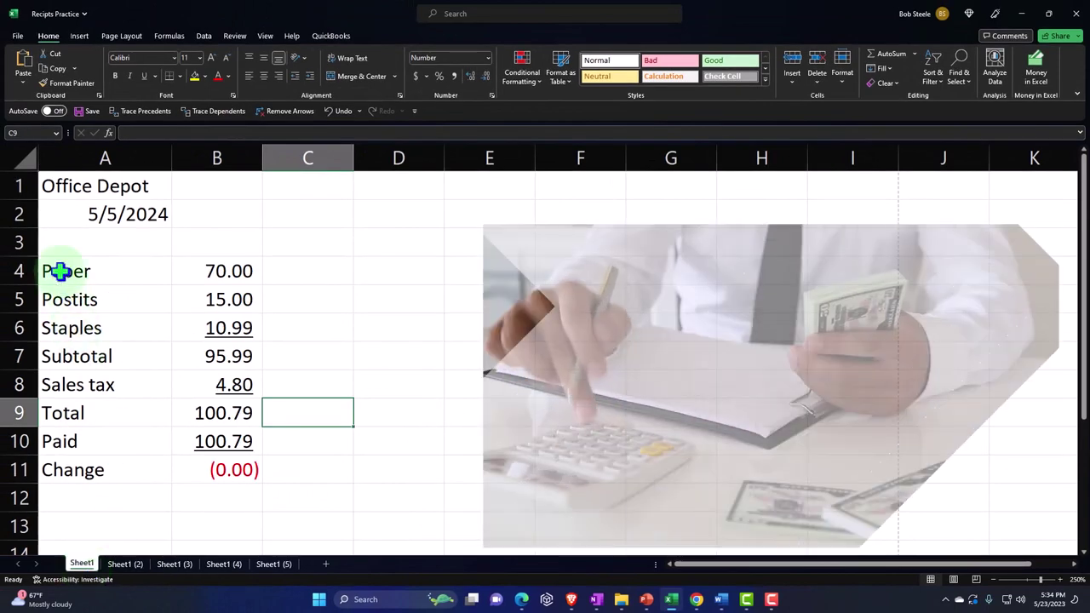
double_click(90, 213)
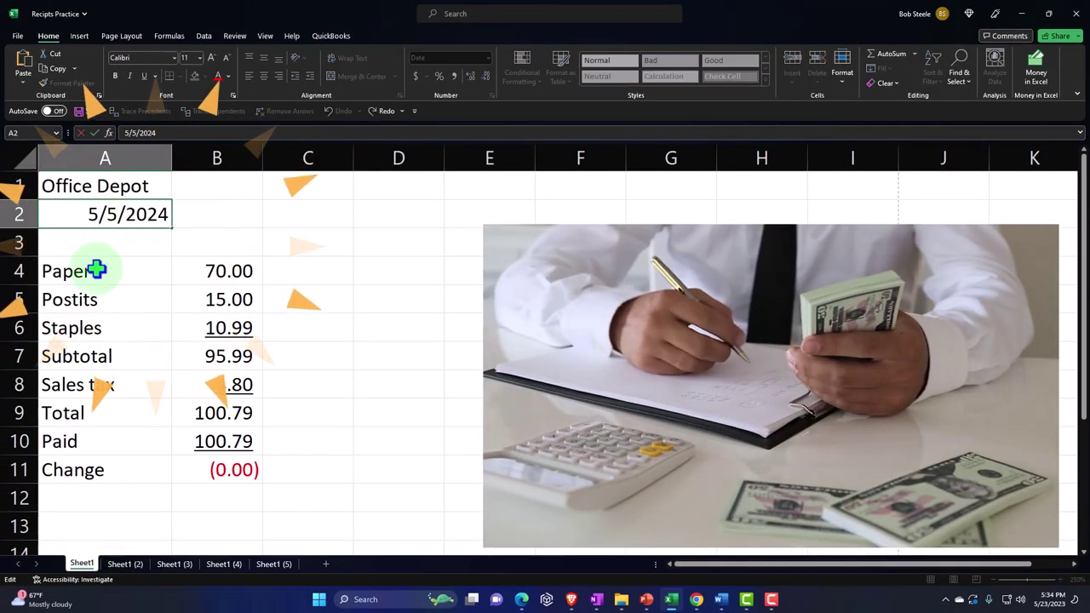
key(Delete)
text(11)
click(126, 328)
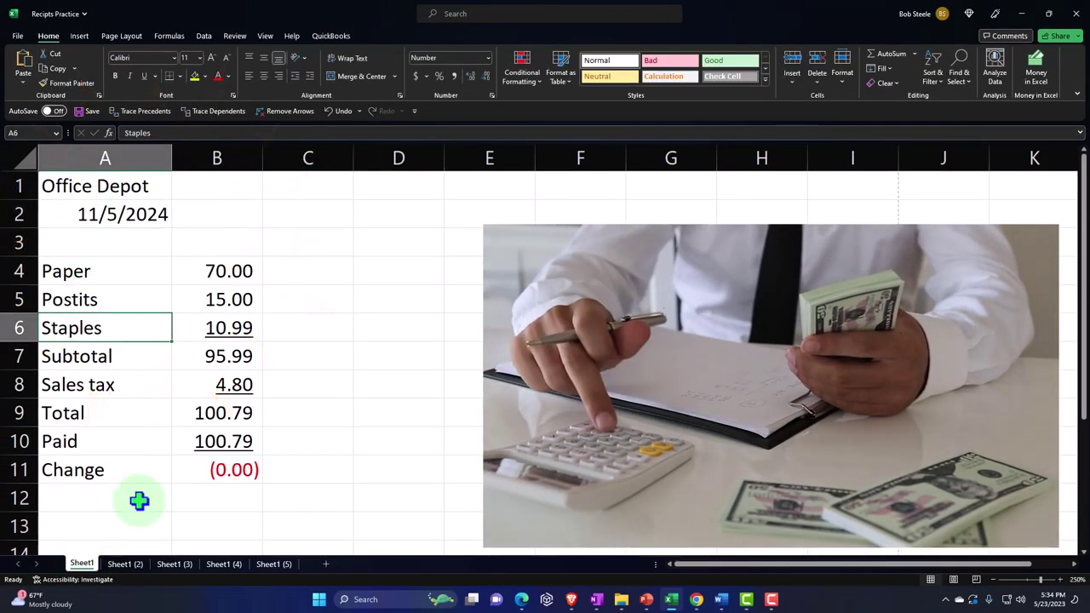
Date the Sheet1 (2) Printer Ink receipt 11/5/2024, then return to the Sheet1 Postits receipt
click(123, 565)
double_click(92, 213)
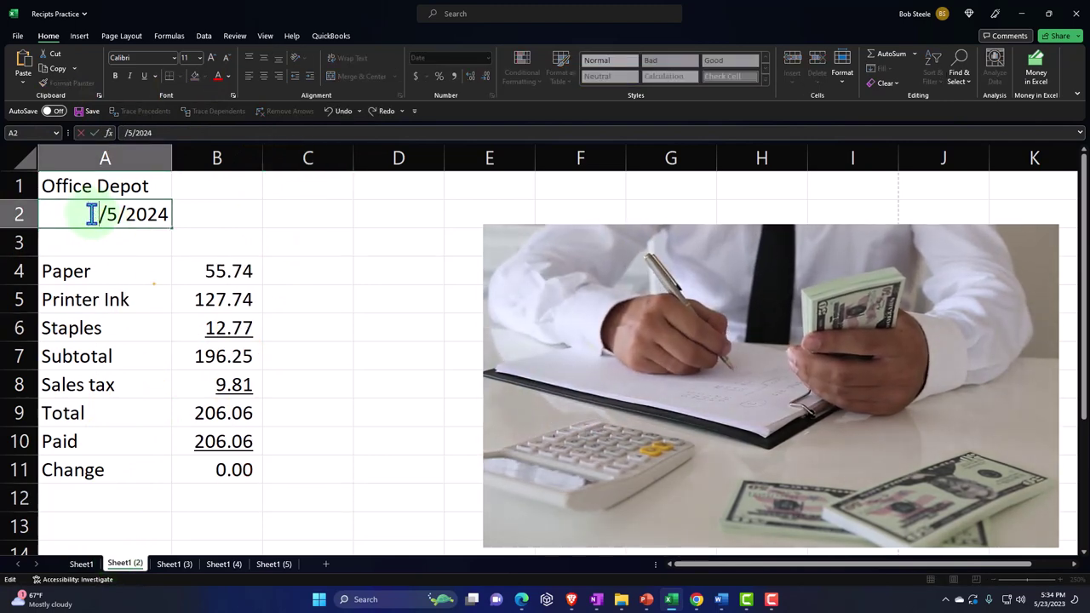
text(11)
click(129, 281)
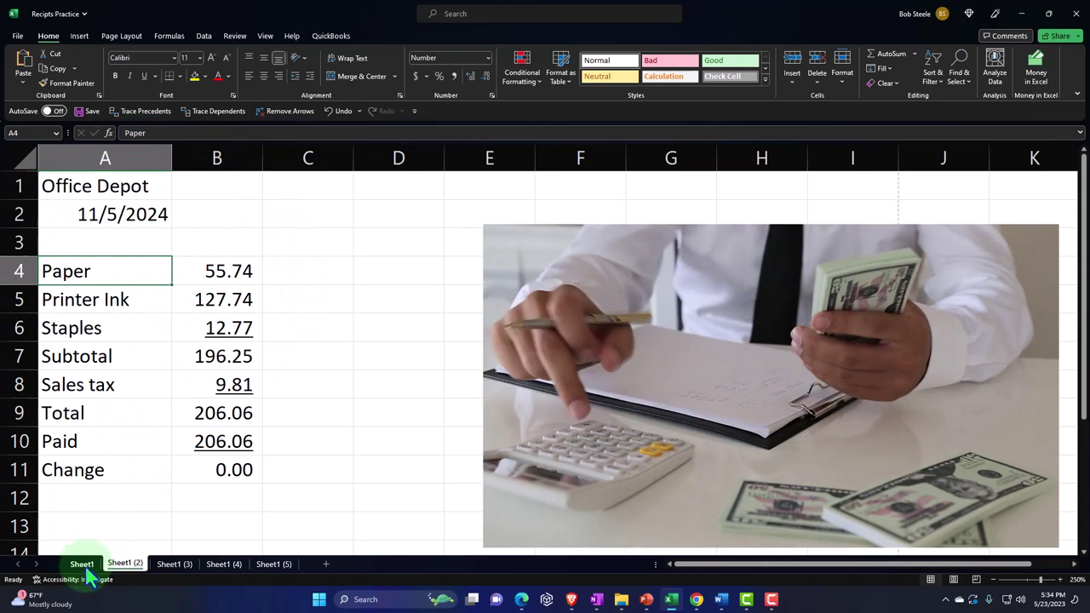
click(84, 566)
click(305, 287)
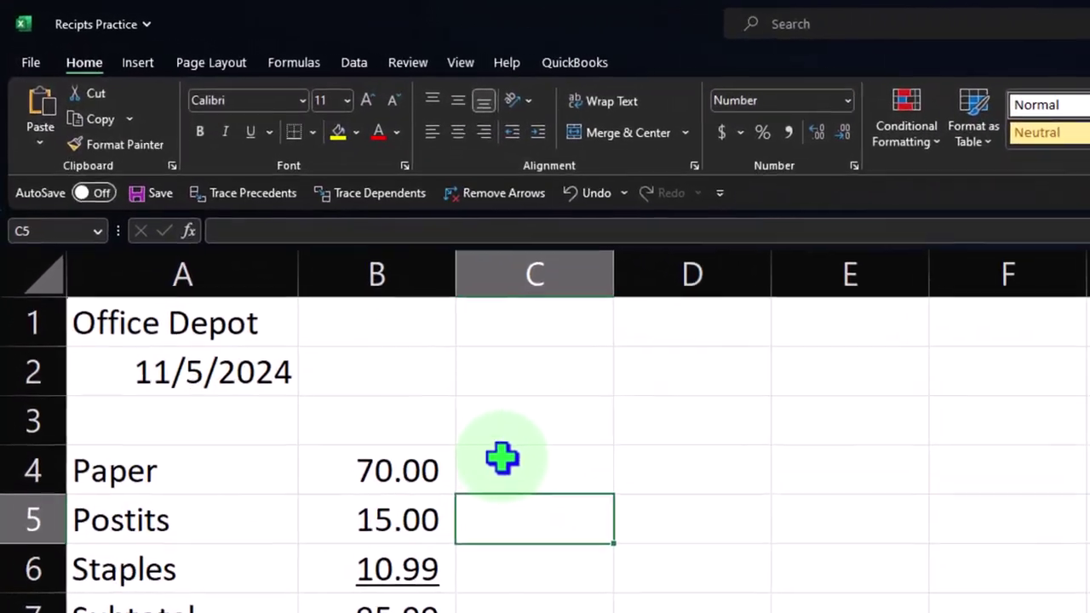
Save the Postits receipt sheet as PDF 'Recipts Practice 12' in the Student Recipts folder
click(30, 63)
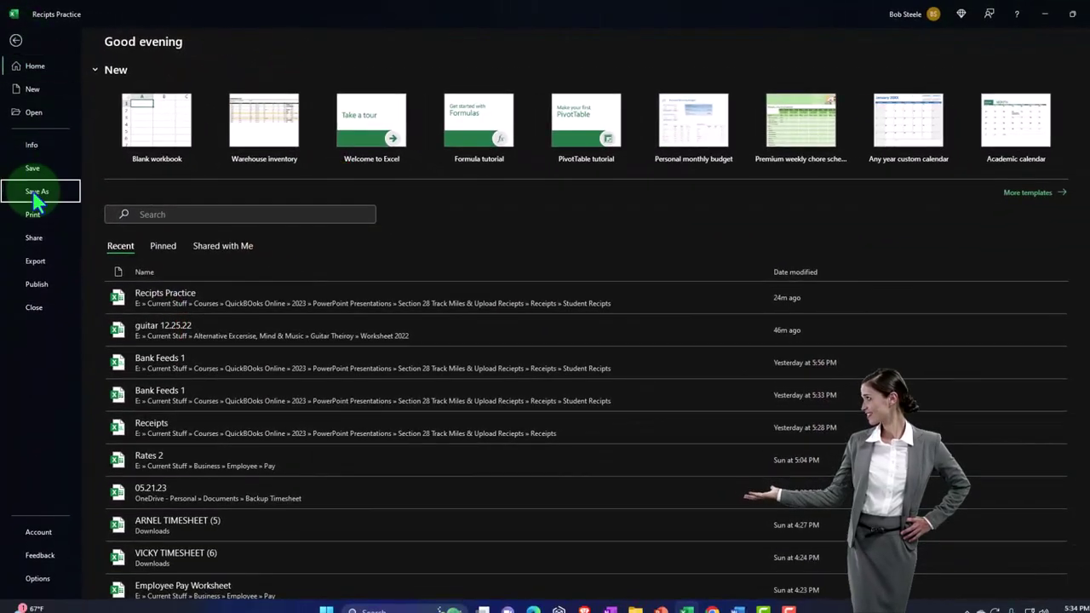
click(36, 199)
click(171, 248)
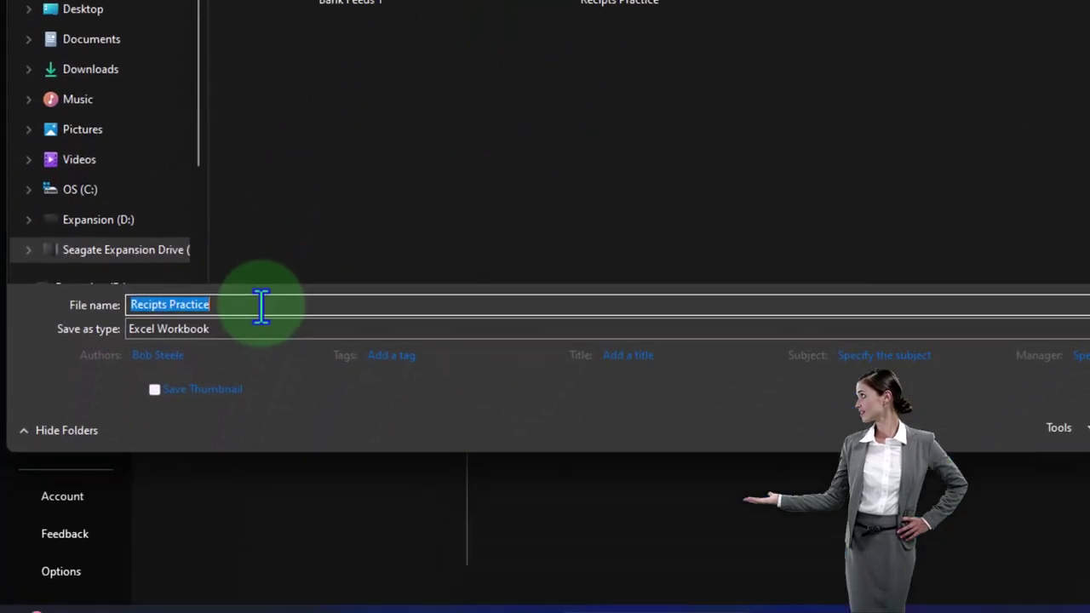
click(262, 305)
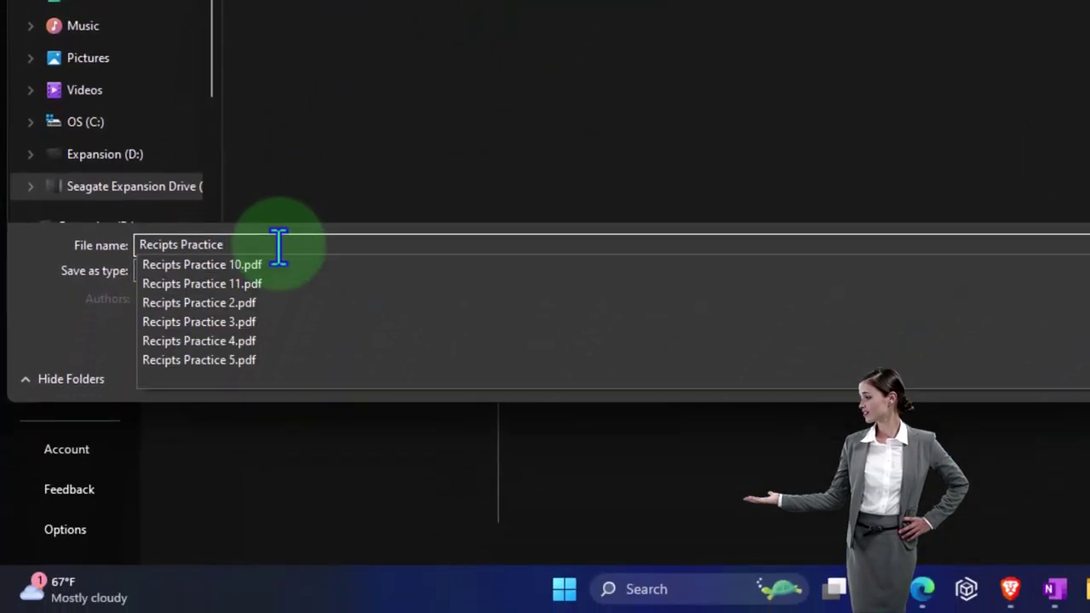
text(12)
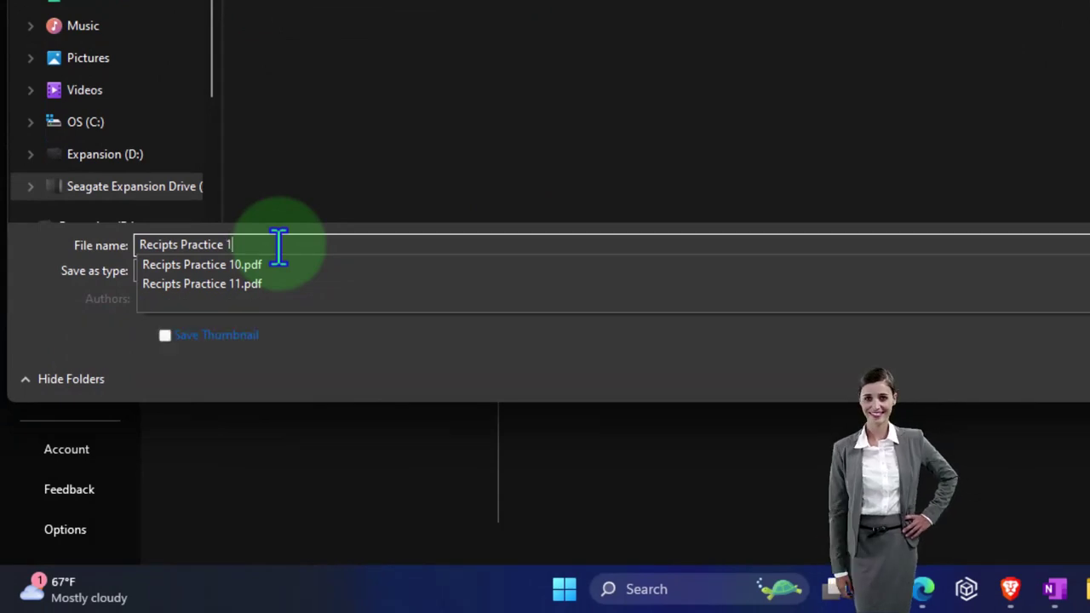
click(275, 270)
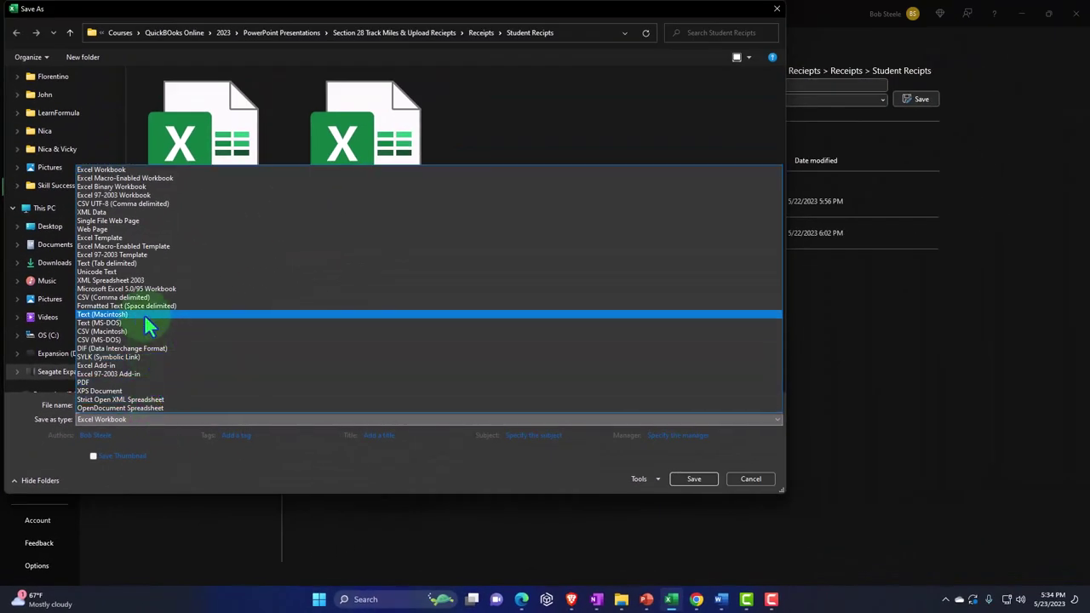
click(144, 383)
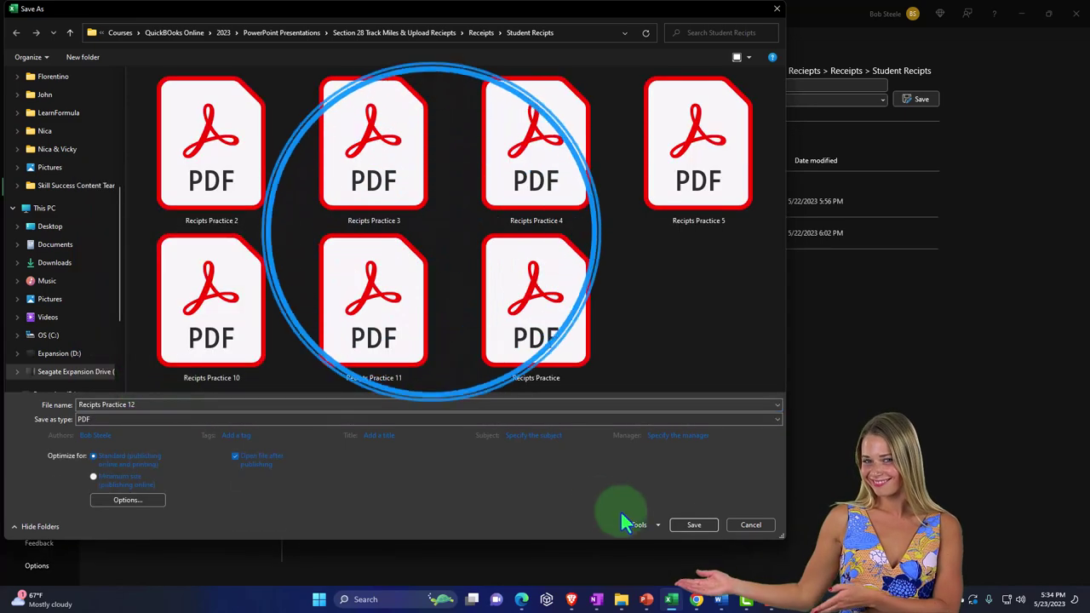
click(693, 526)
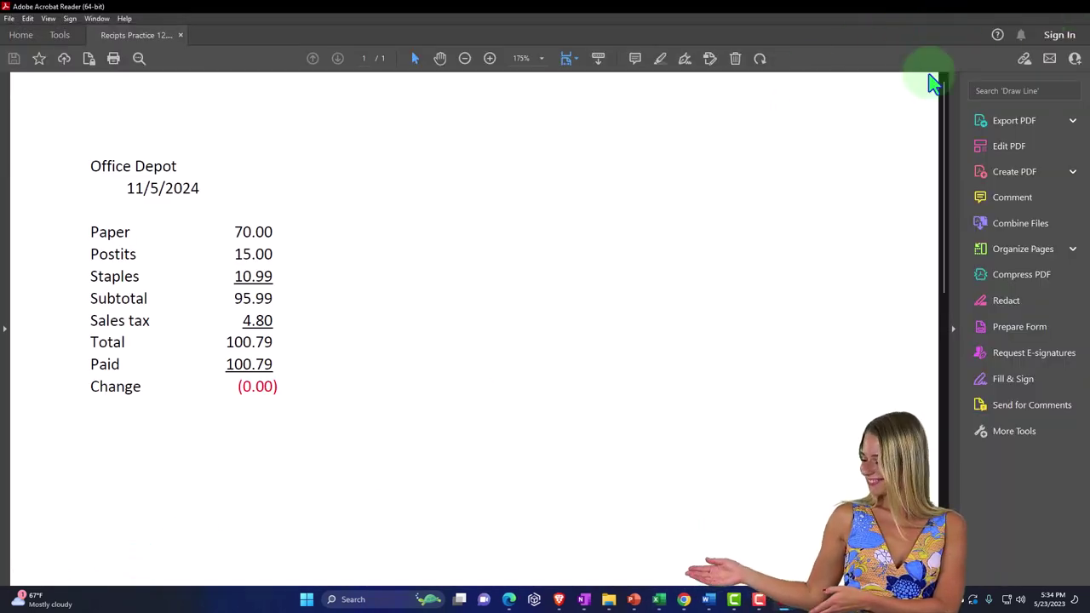
Export the Printer Ink receipt sheet as PDF 'Recipts Practice 13', then close the opened PDF
click(135, 566)
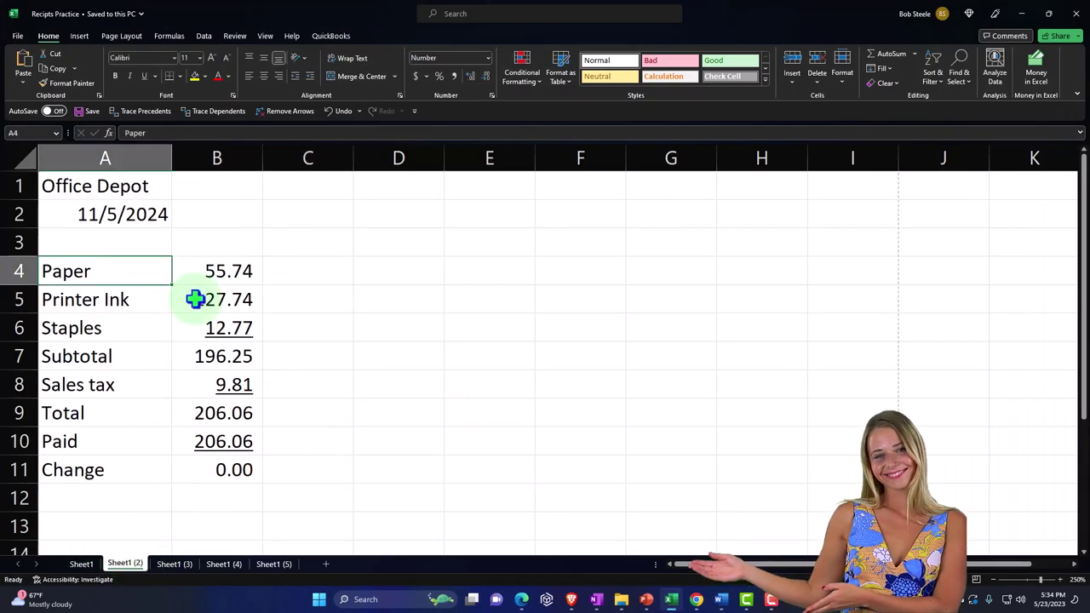
click(17, 40)
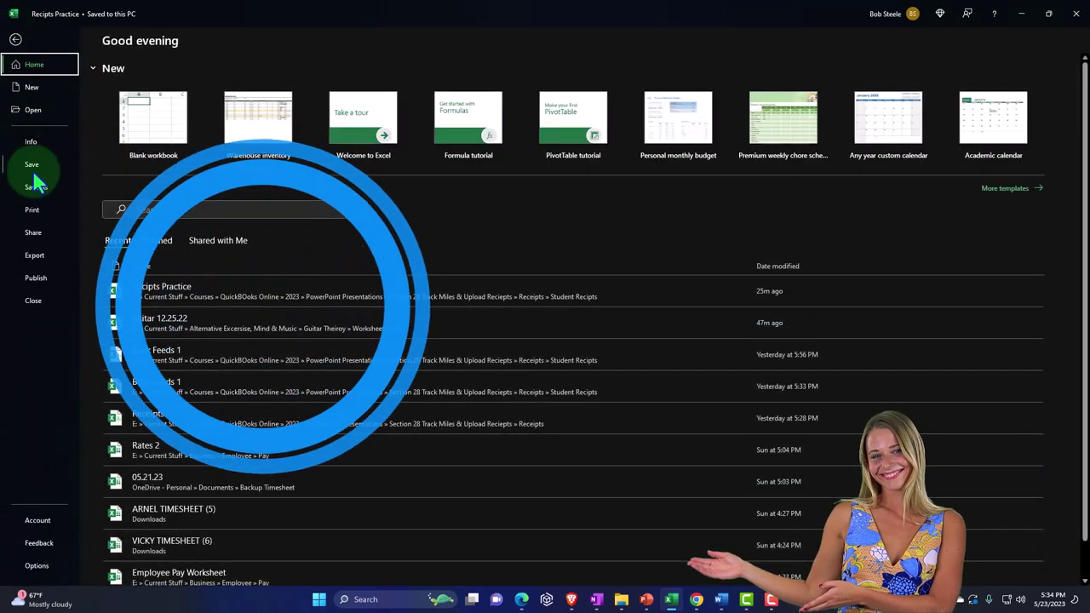
click(39, 201)
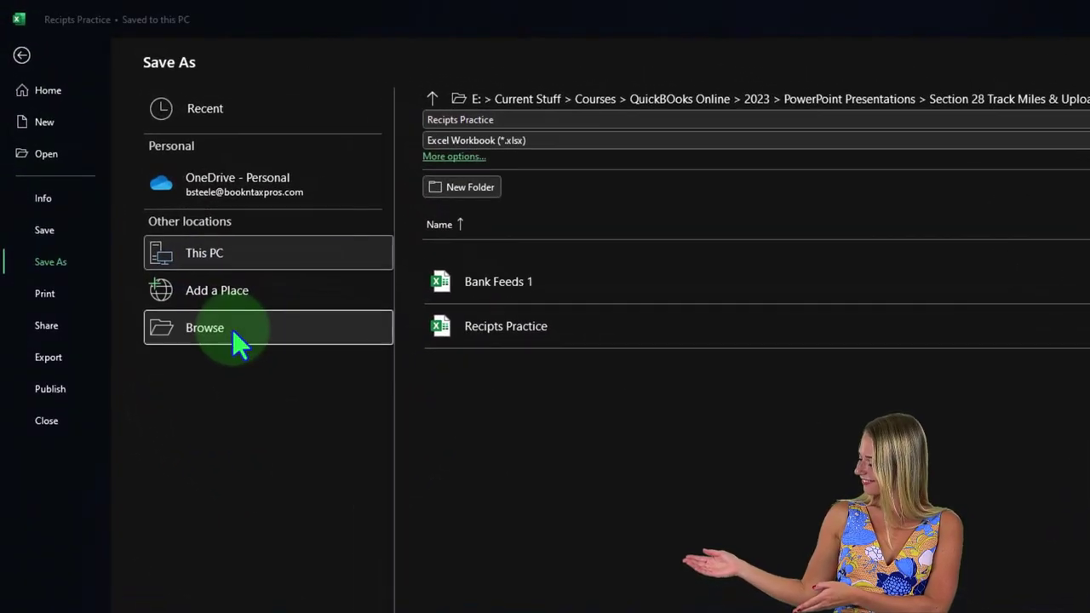
click(181, 259)
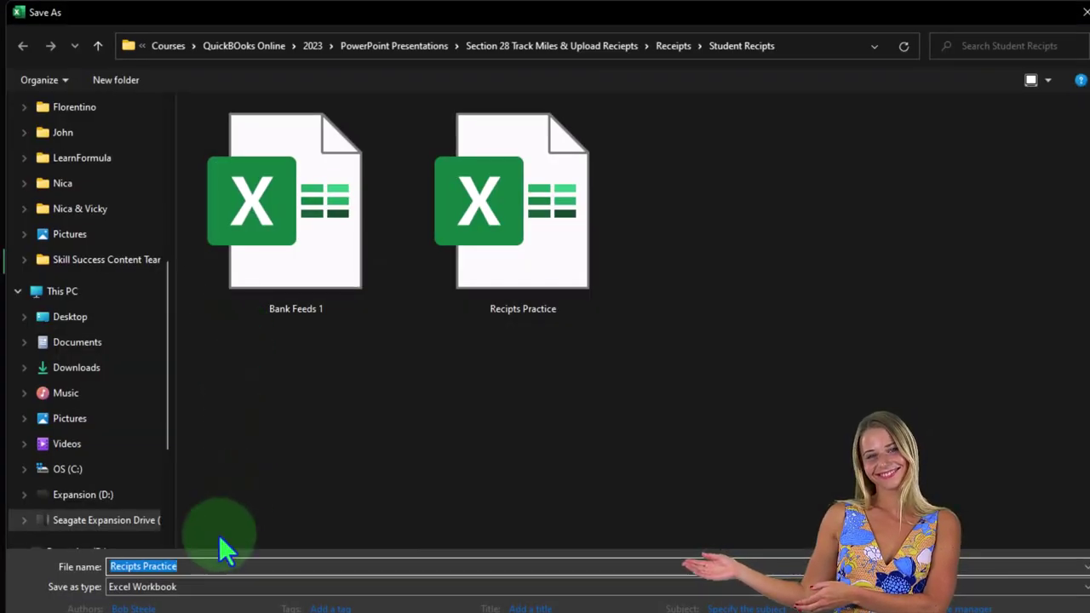
text(13)
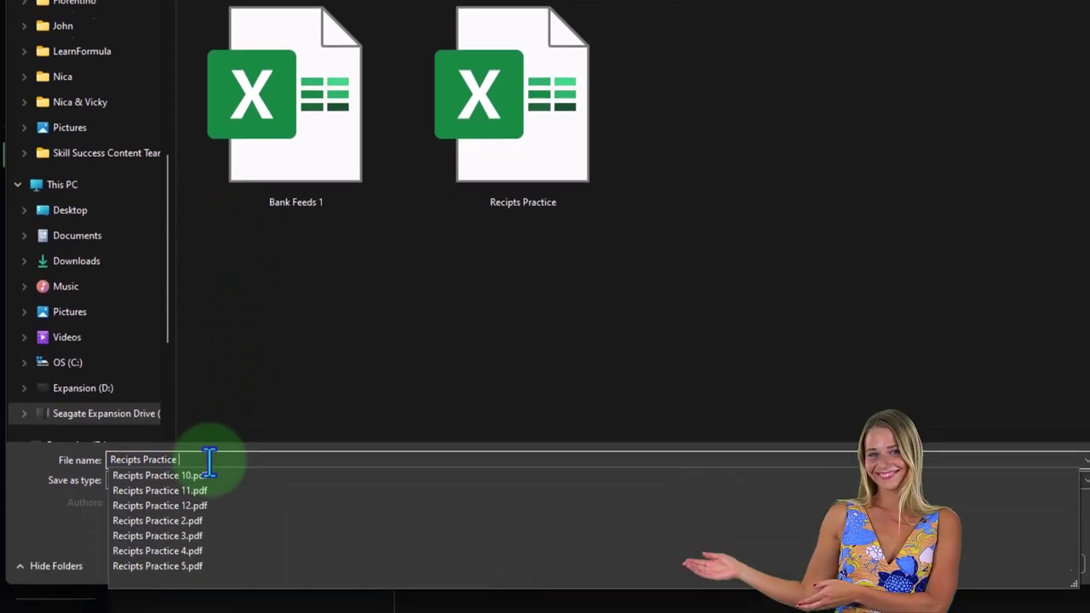
click(209, 566)
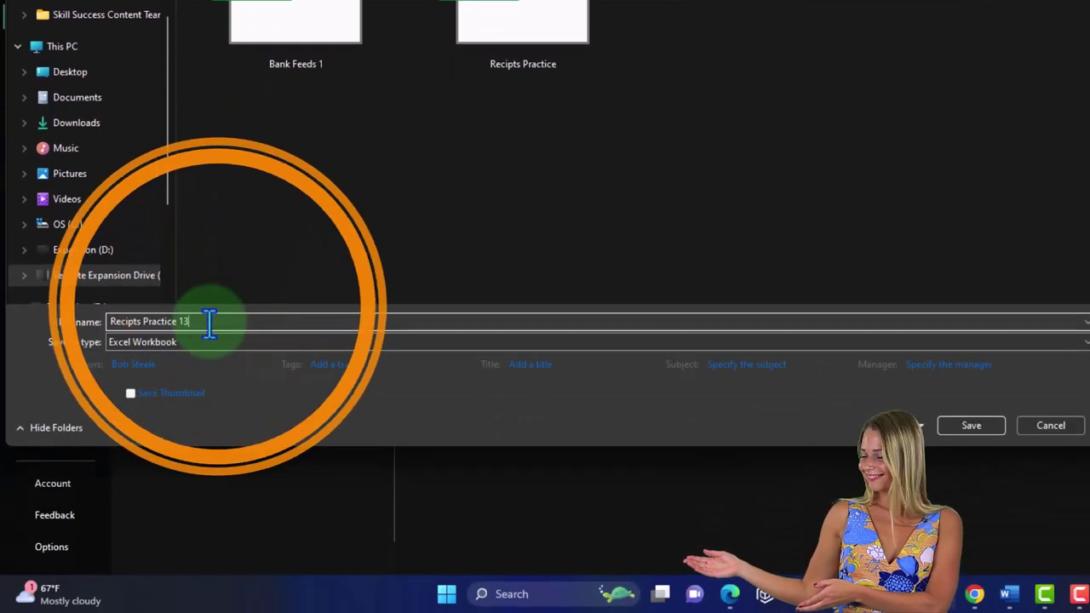
click(207, 343)
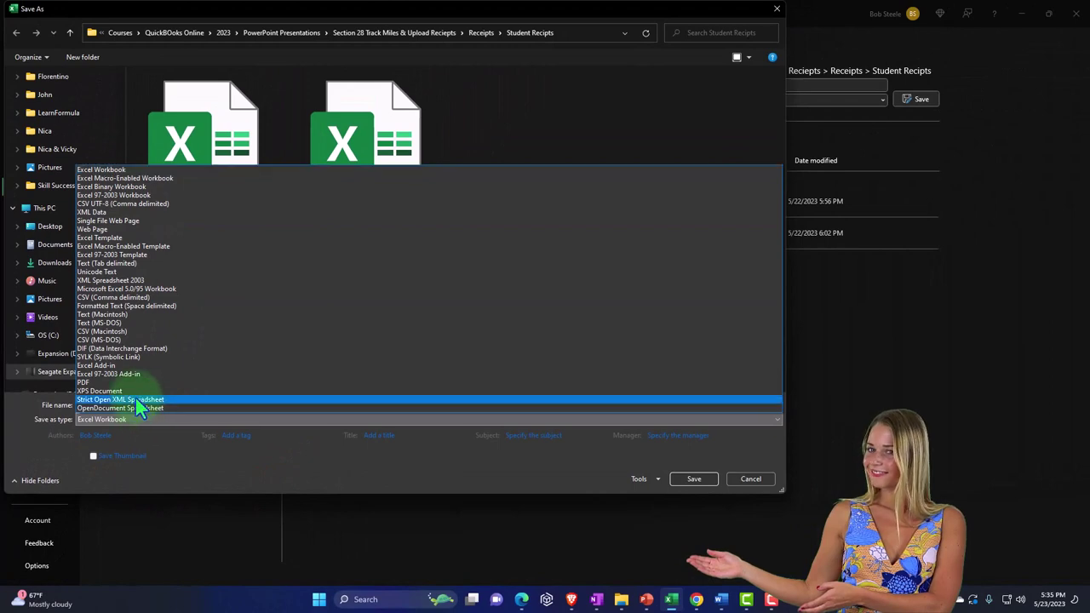
click(131, 382)
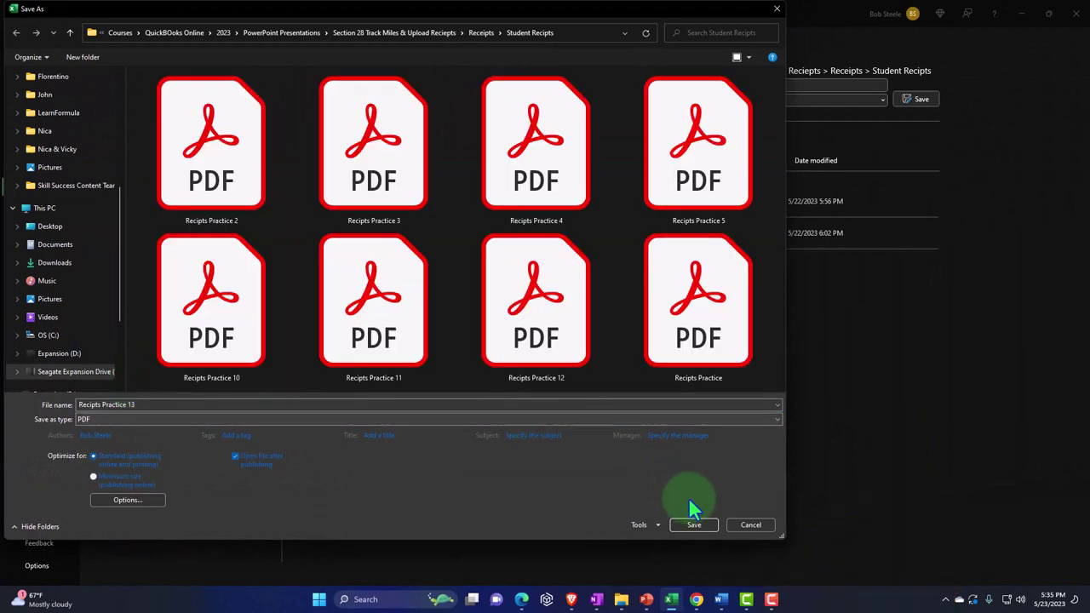
click(693, 523)
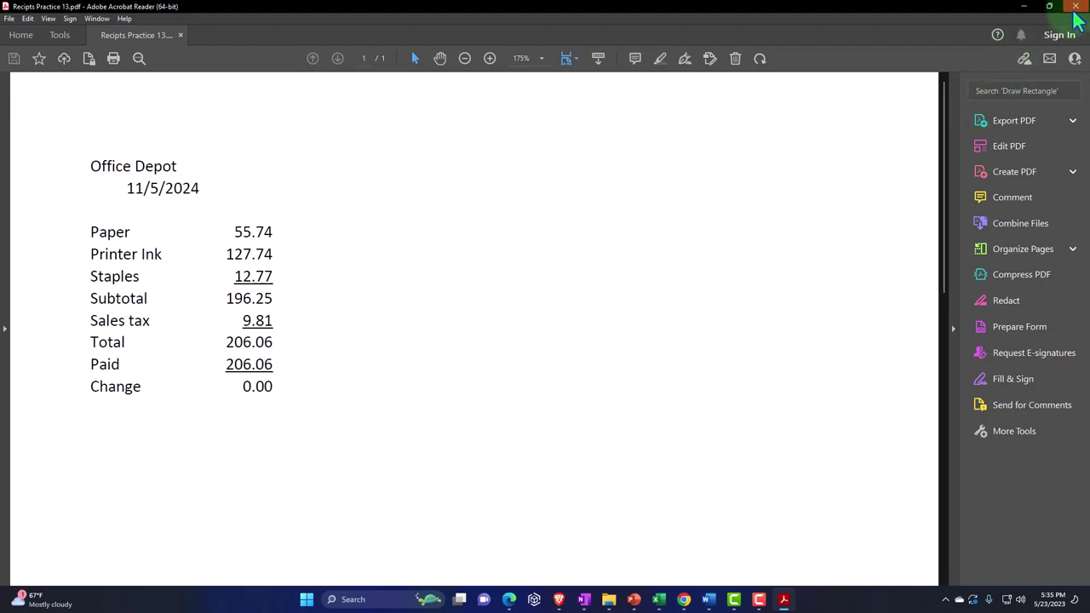
click(1073, 10)
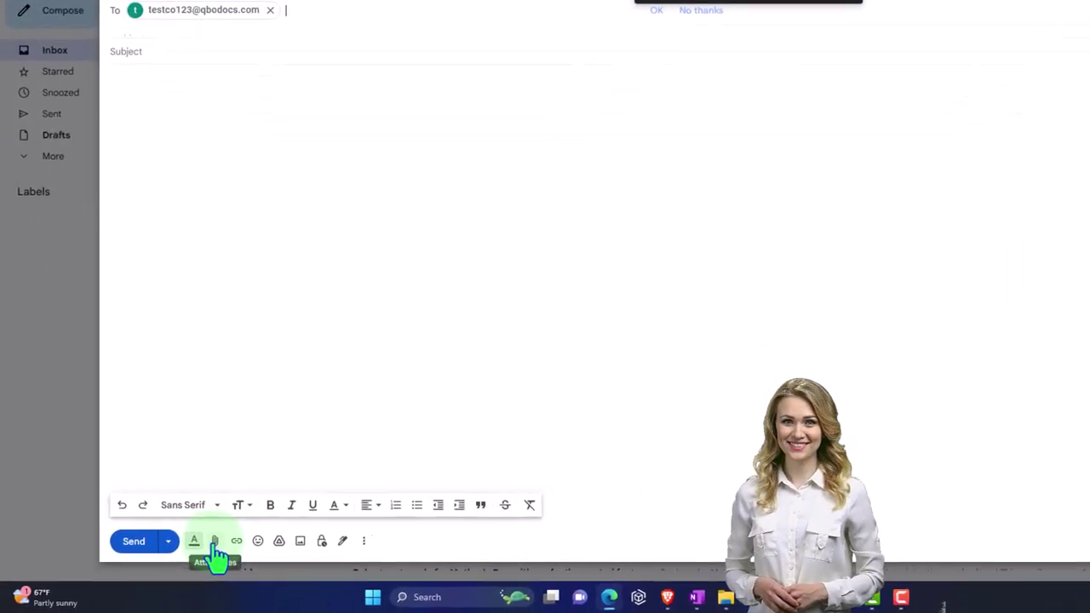
Attach Recipts Practice 12.pdf and 13.pdf to the email and set the subject to 'Receipts'
click(265, 526)
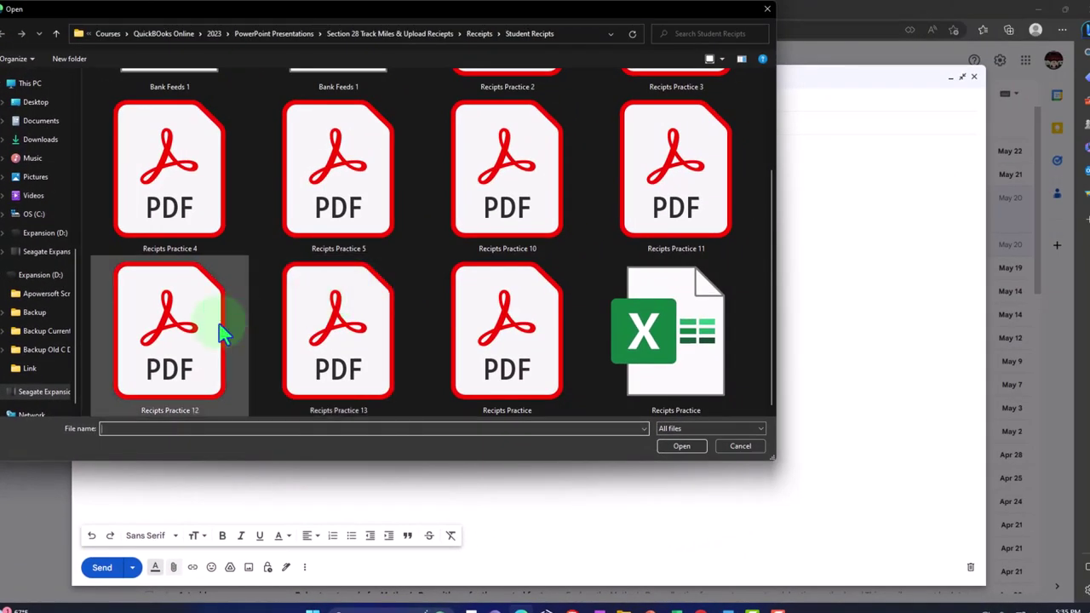
click(191, 336)
ctrl+click(313, 343)
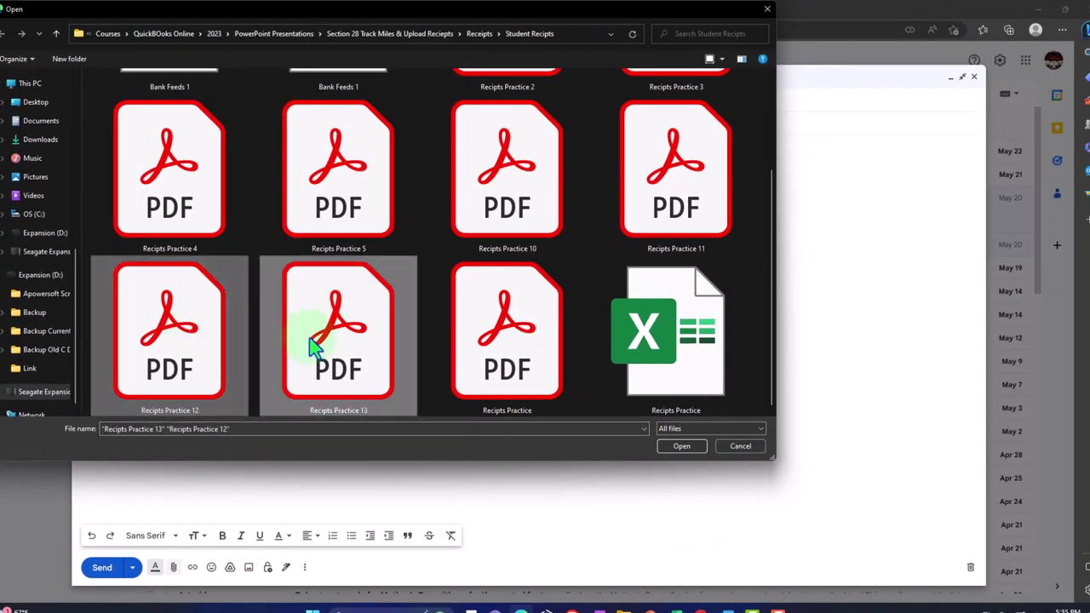
click(681, 446)
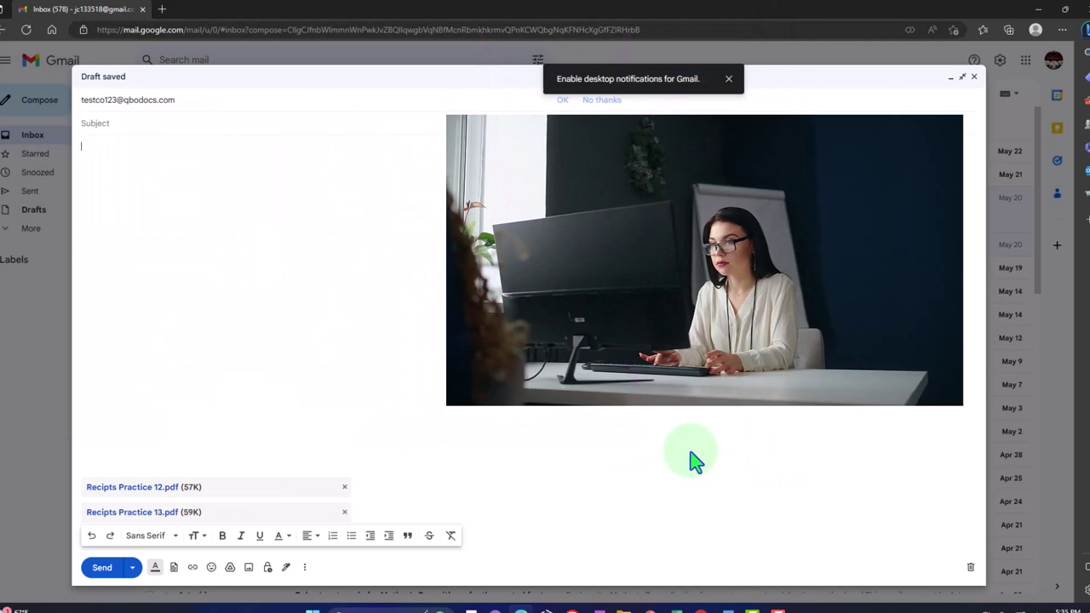
click(160, 126)
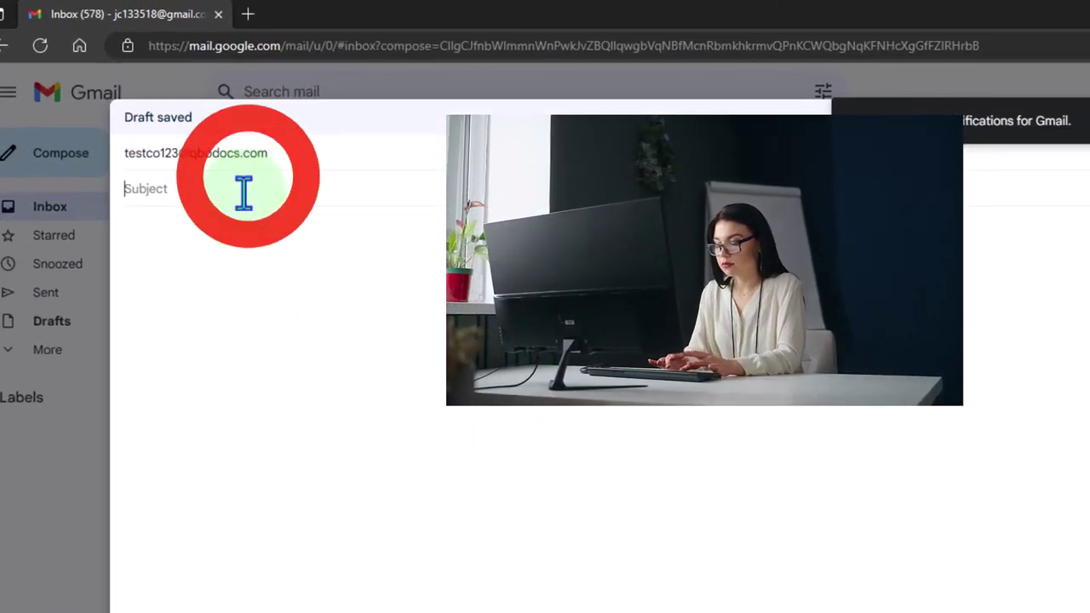
text(Receipts)
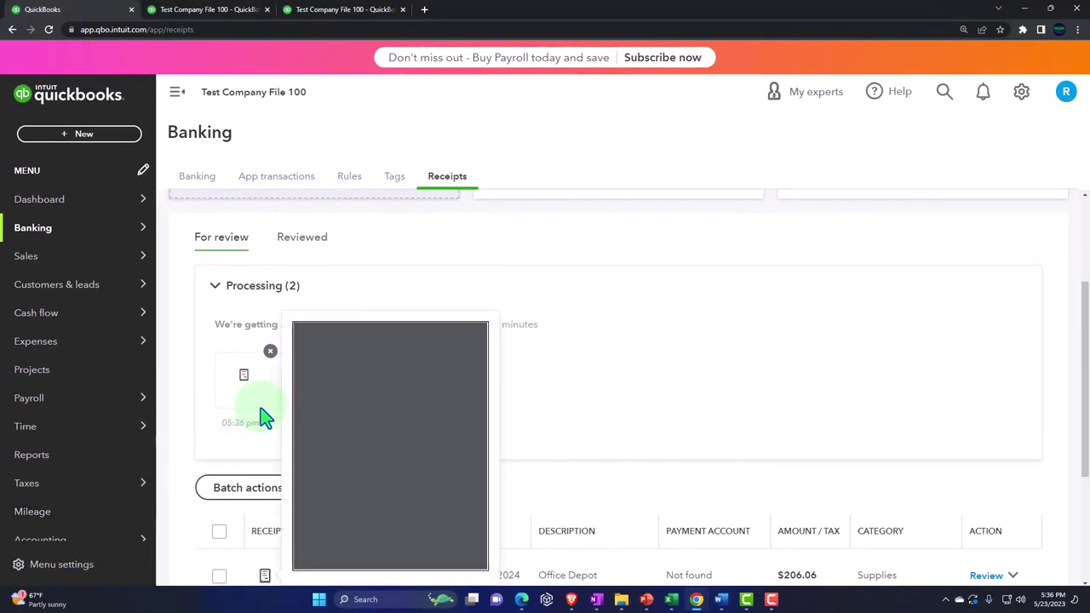
Watch the two emailed receipts processing in the Banking Receipts For review list
mouse_move(298, 415)
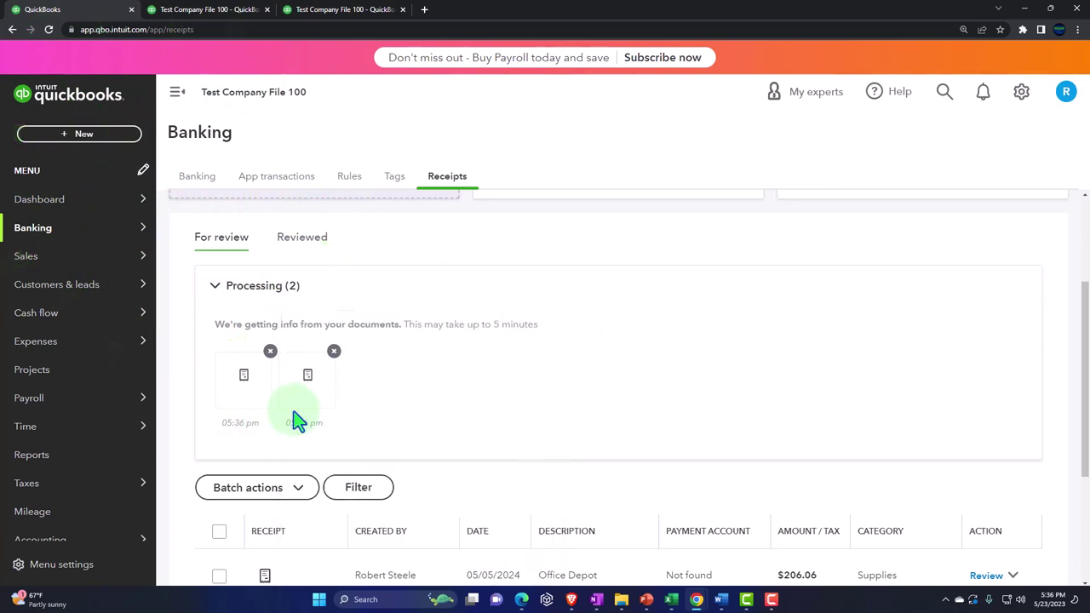
mouse_move(330, 420)
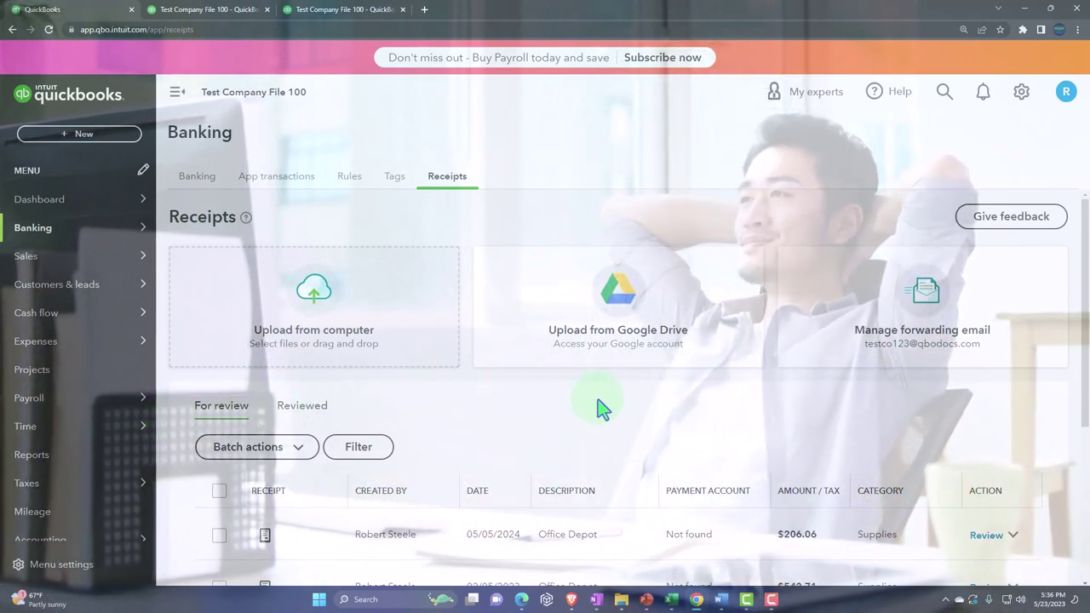
scroll(601, 408, down, 2)
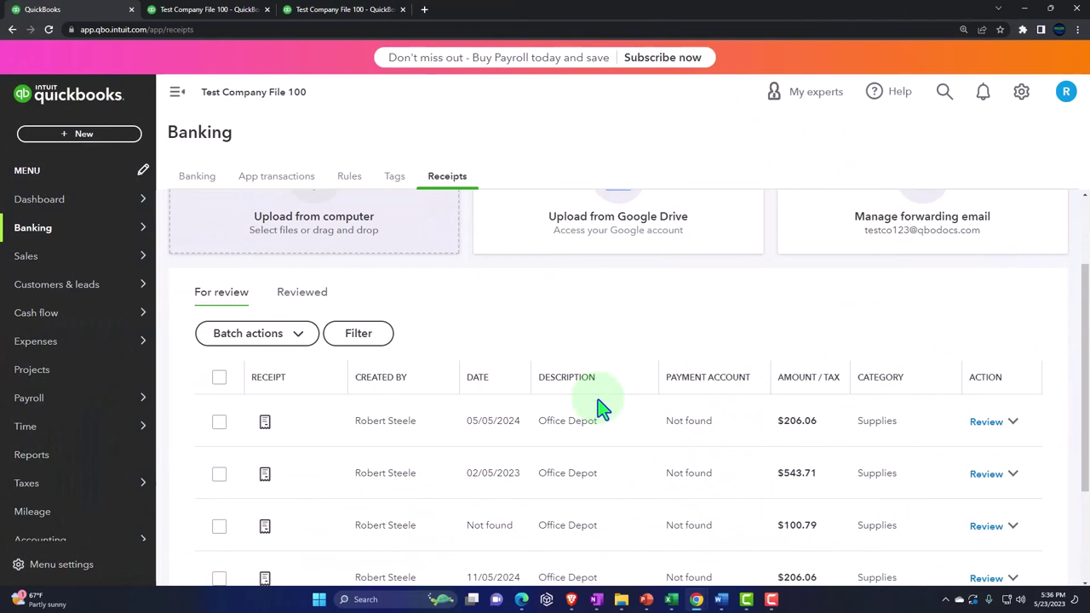
scroll(601, 408, down, 3)
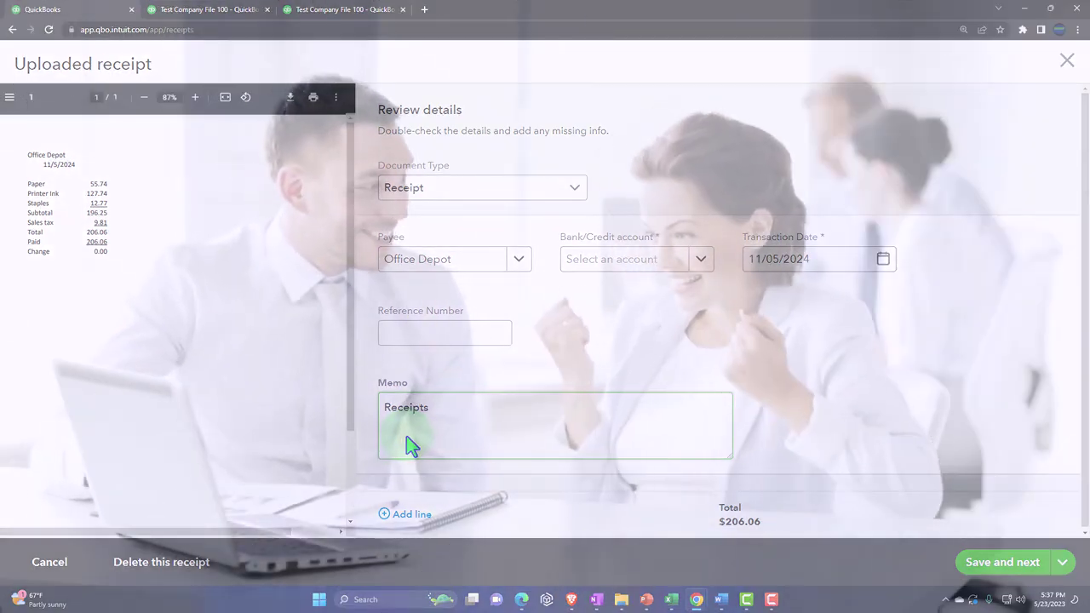
click(1066, 61)
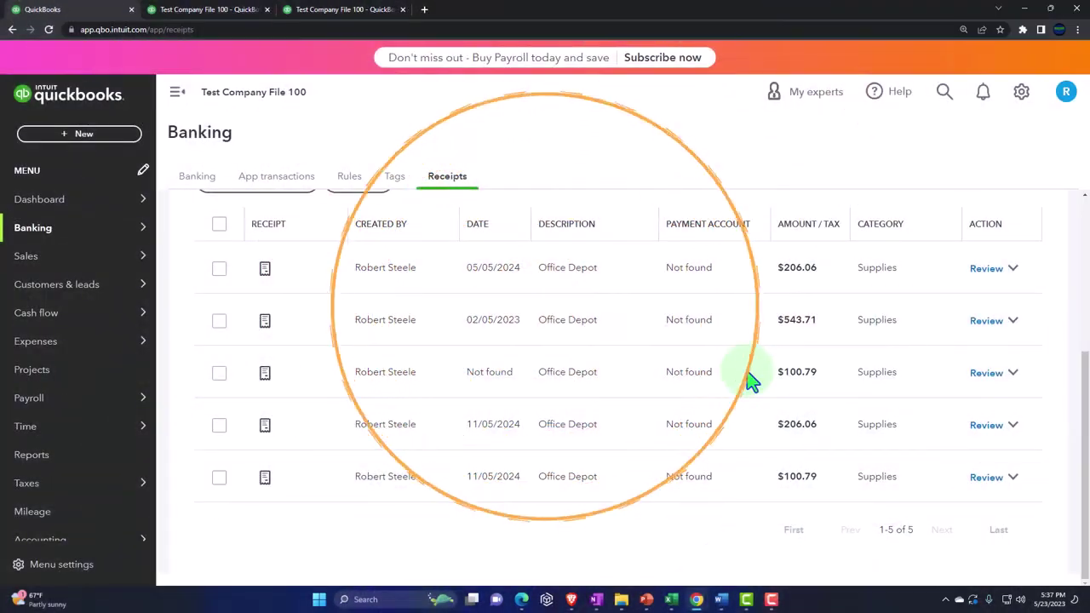